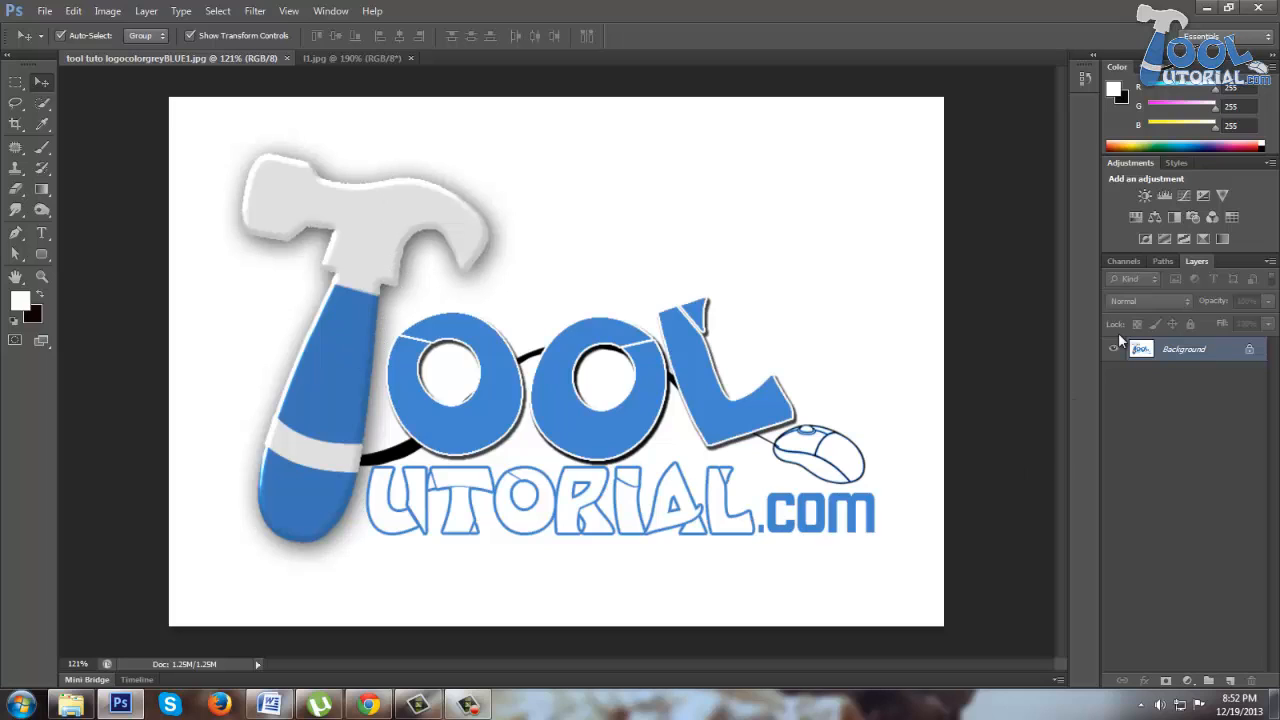
- Detach the Layers panel so it floats over the canvas, and create a new empty layer above the background
left_click_drag(1200, 260, 768, 160)
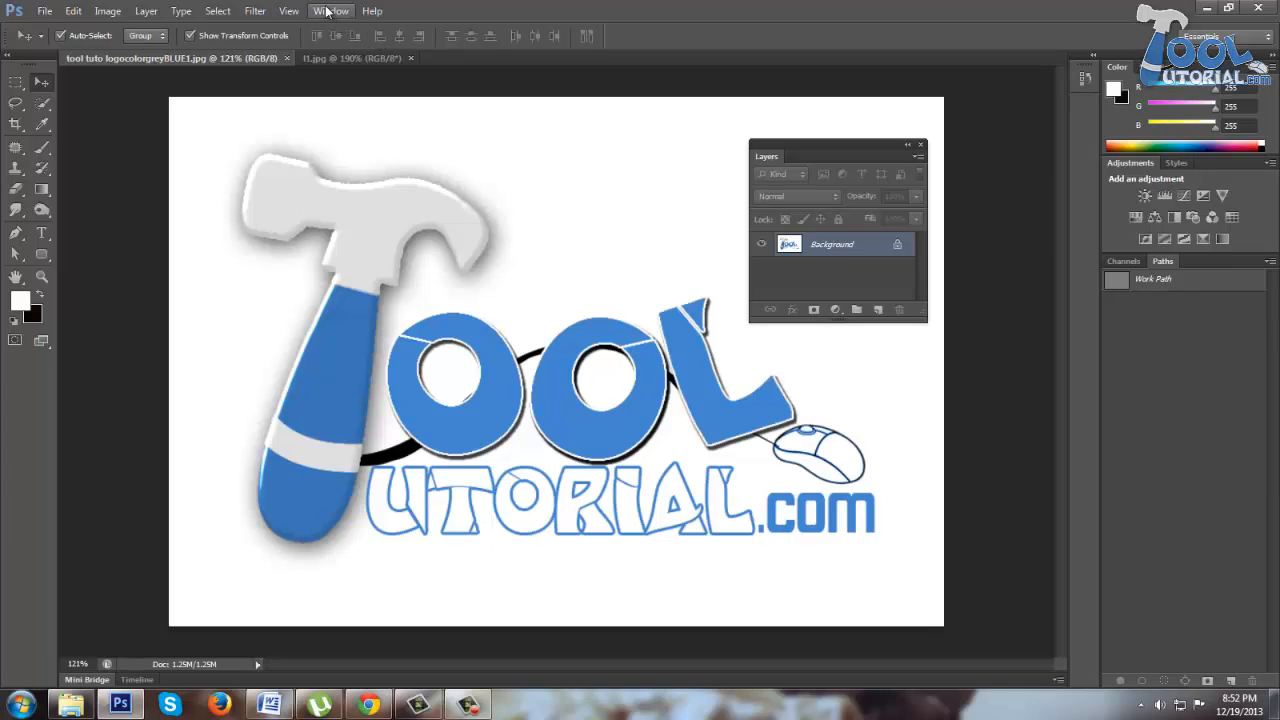
left_click(330, 11)
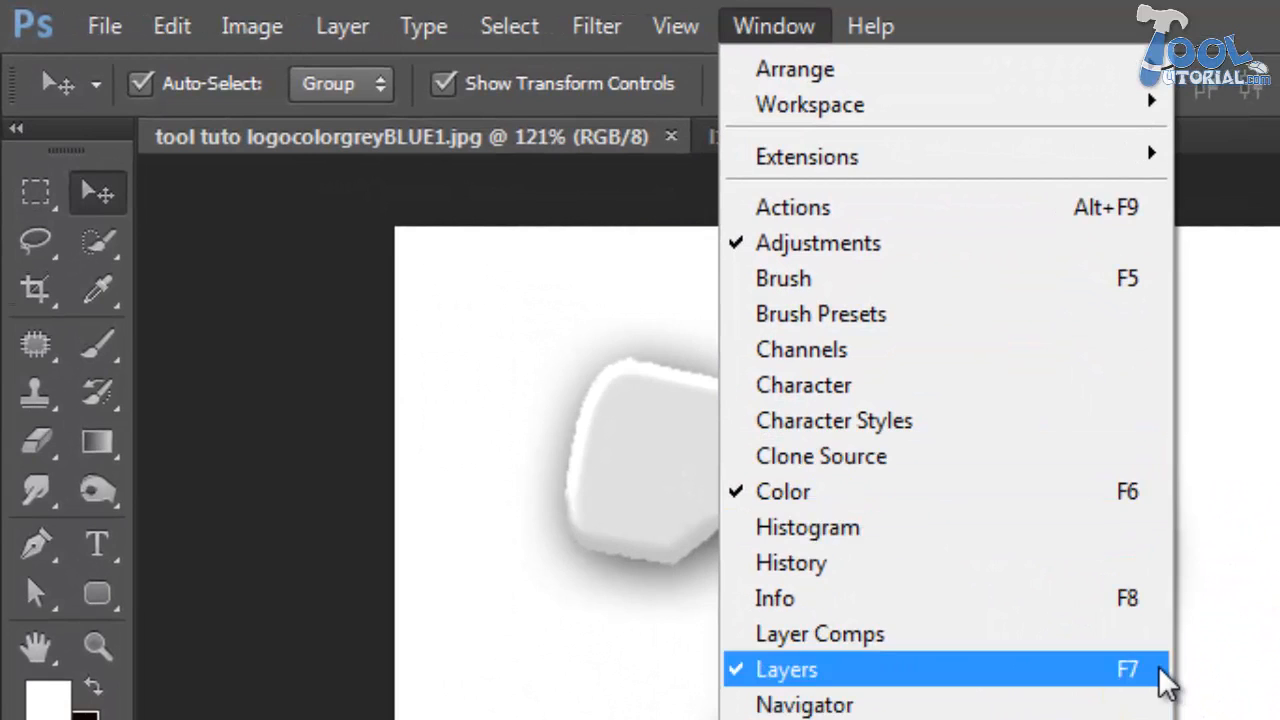
left_click(1166, 684)
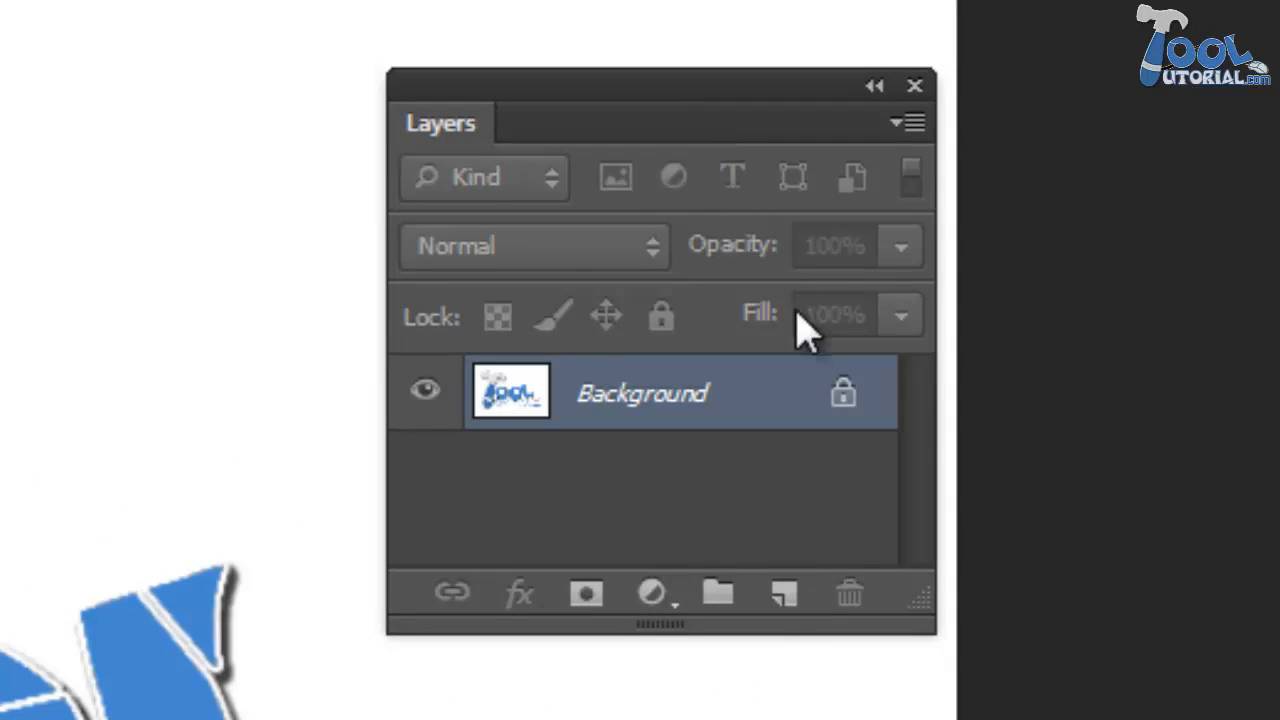
left_click(783, 618)
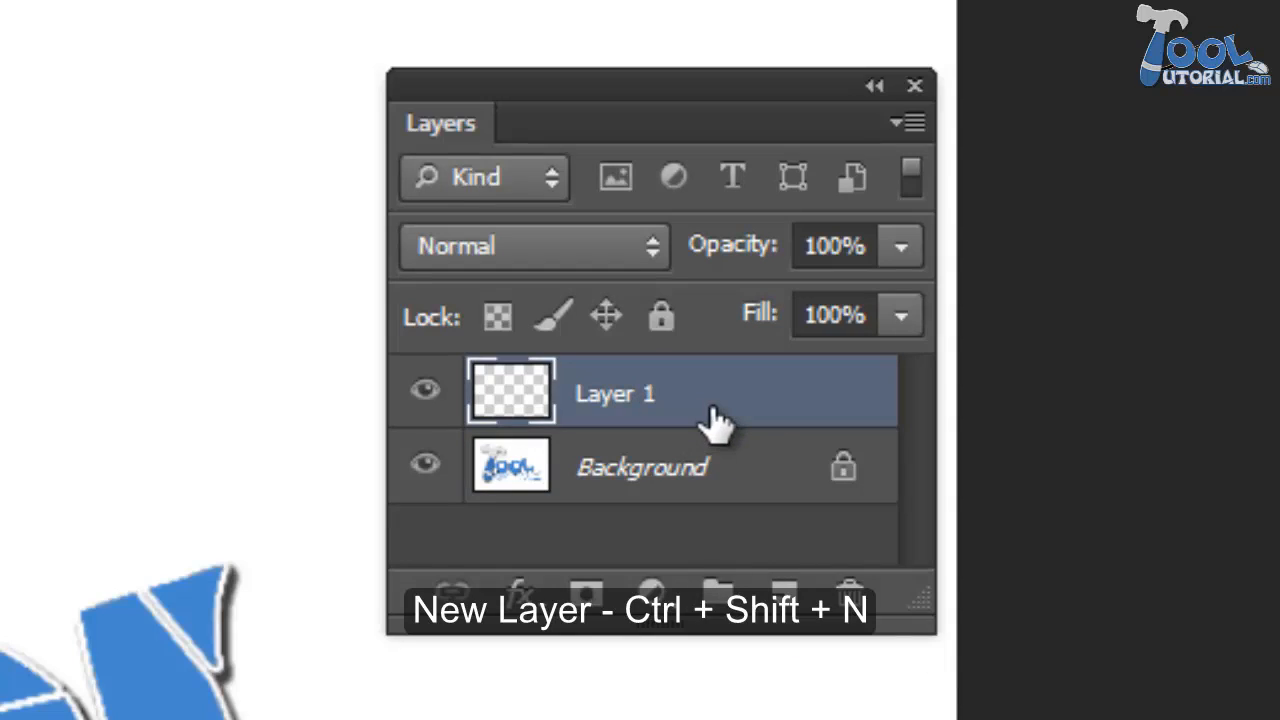
- Convert the locked Background into a regular layer named "Tool Tutorial"
left_click(668, 493)
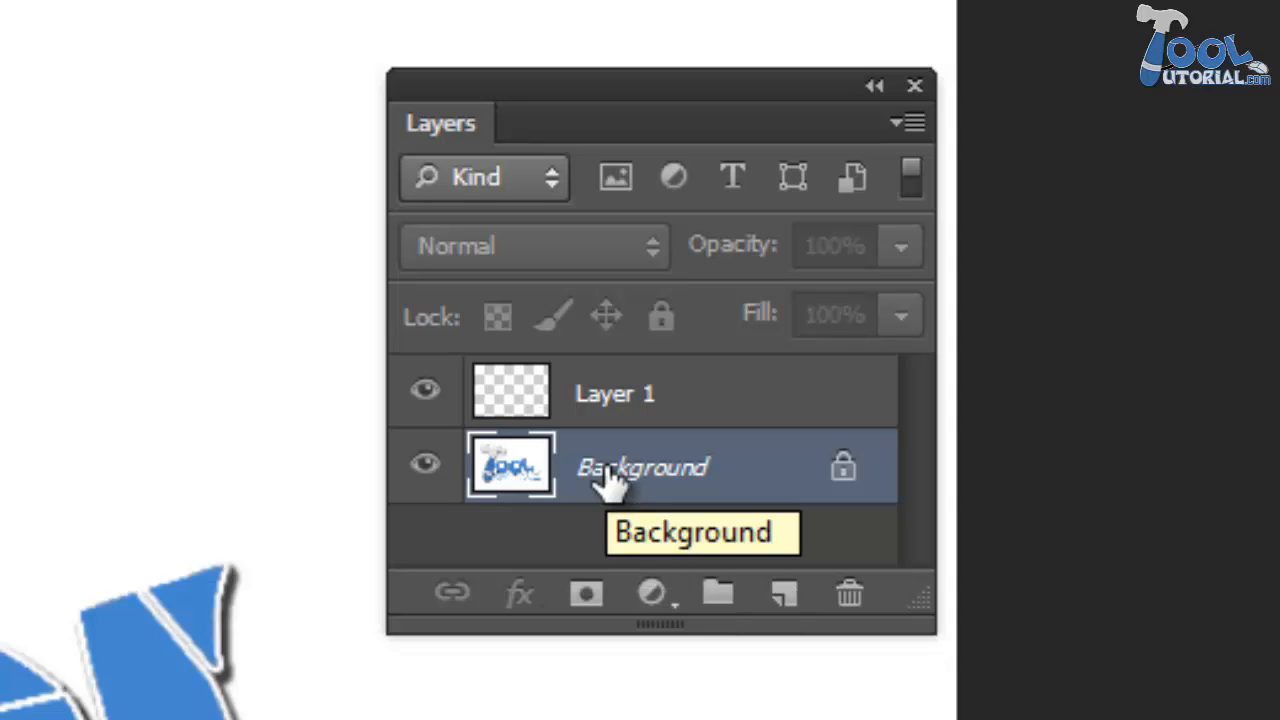
double_click(610, 480)
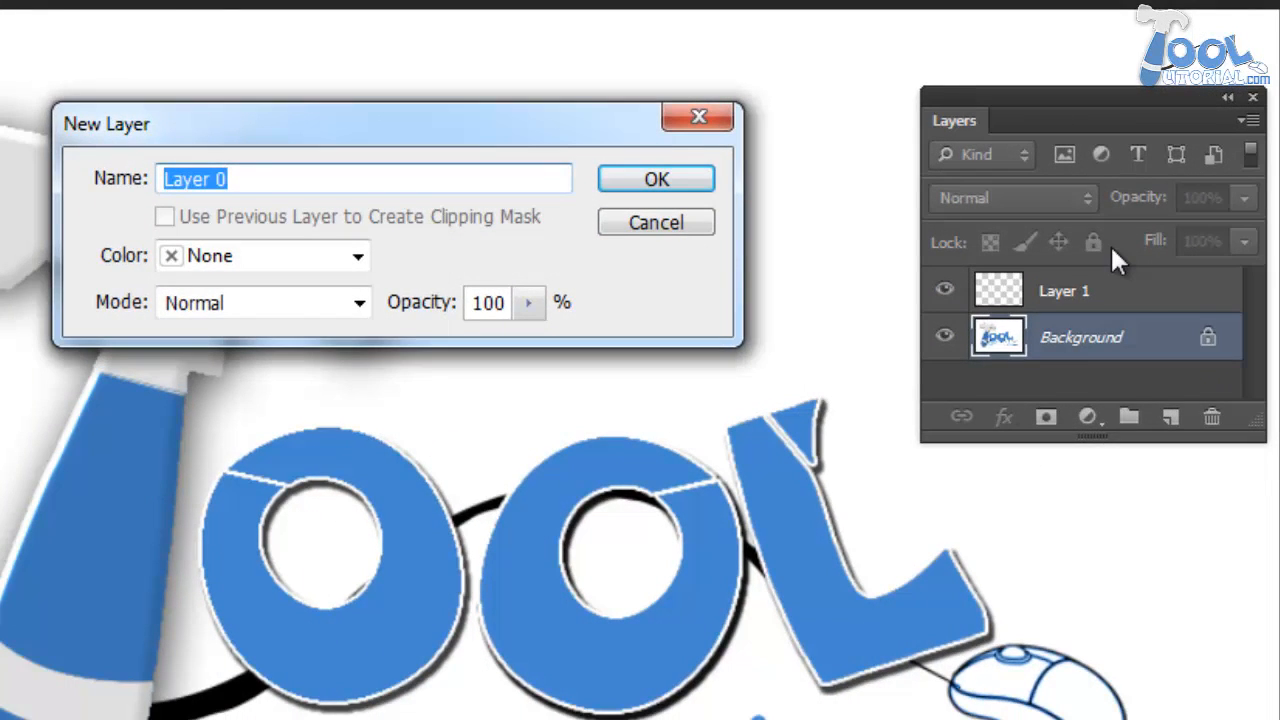
type("Tool ")
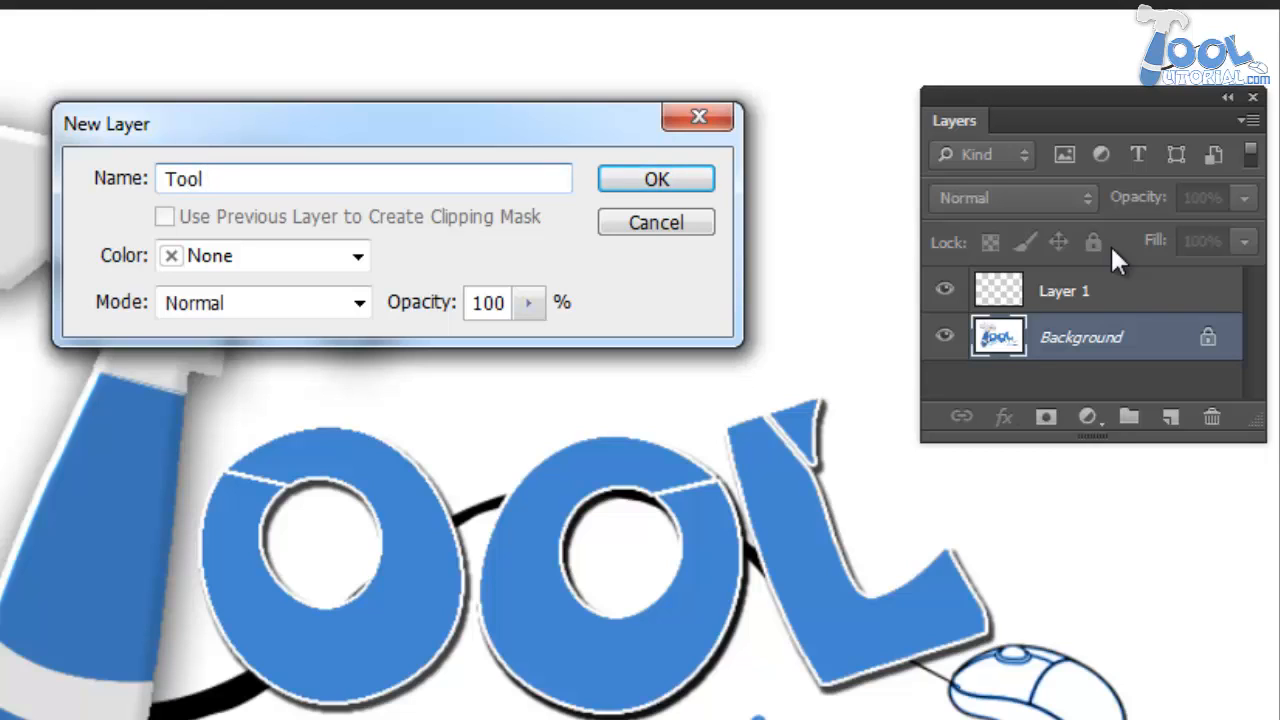
type("Tutorial")
left_click(677, 172)
- Rename the empty Layer 1 as "New Layer"
double_click(1068, 291)
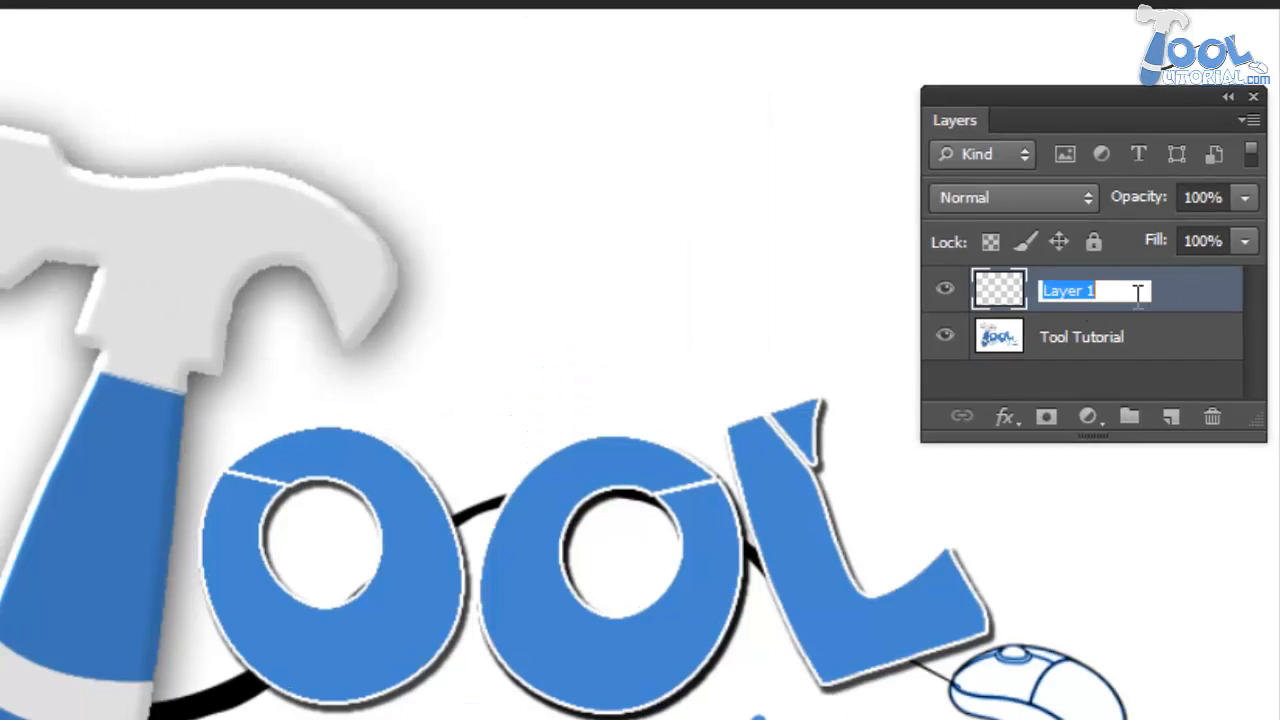
type("New L")
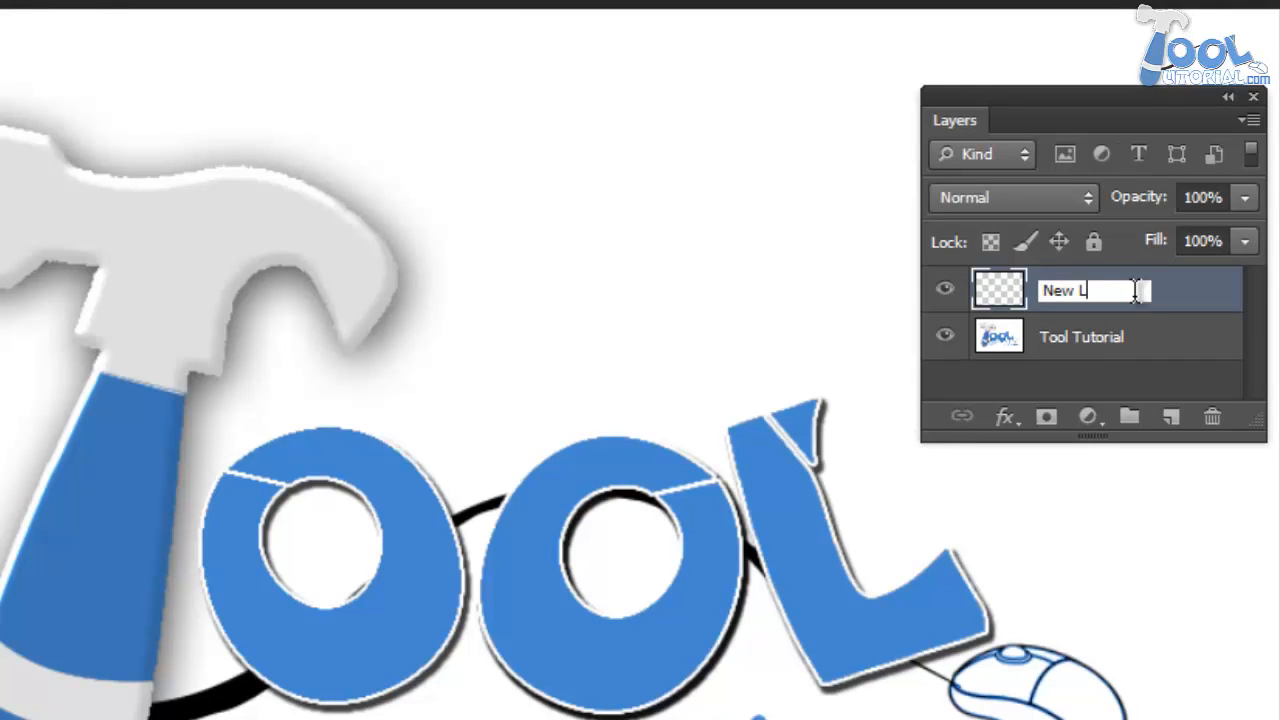
type("ayer")
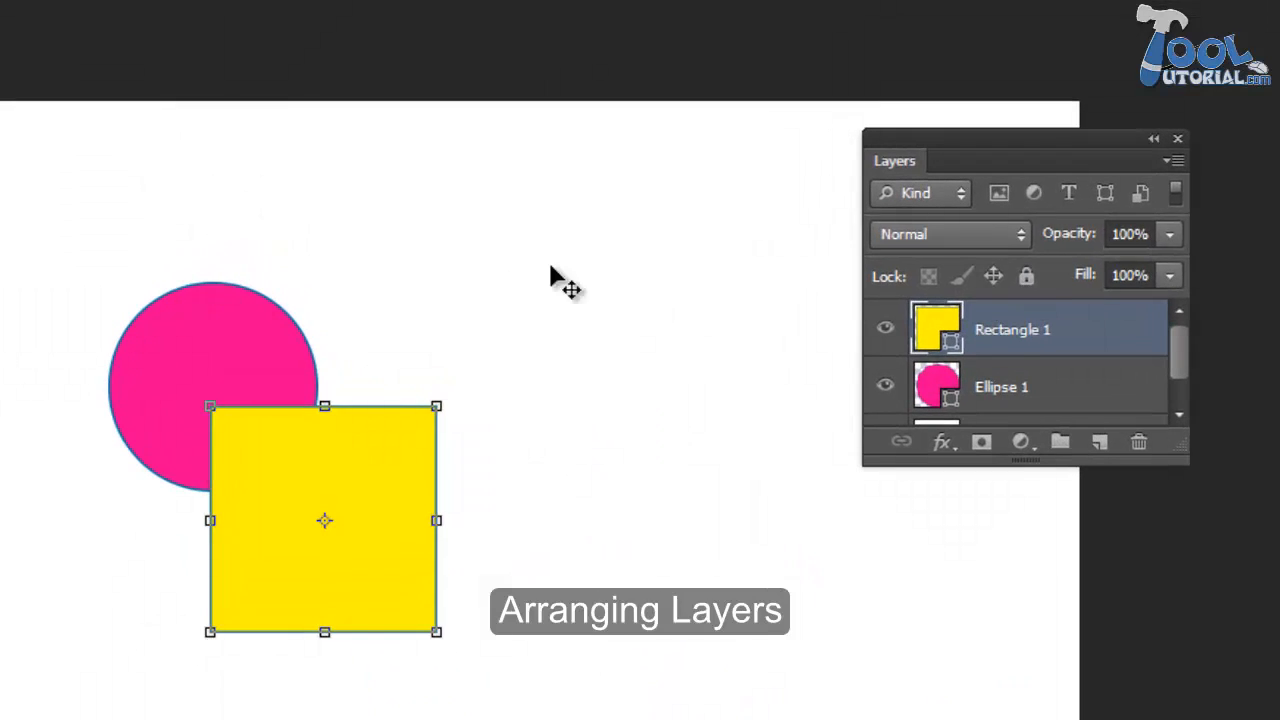
- Shift the yellow square slightly on the canvas and place its Rectangle 1 layer below Ellipse 1 in the stacking order
left_click_drag(397, 539, 420, 531)
left_click(491, 286)
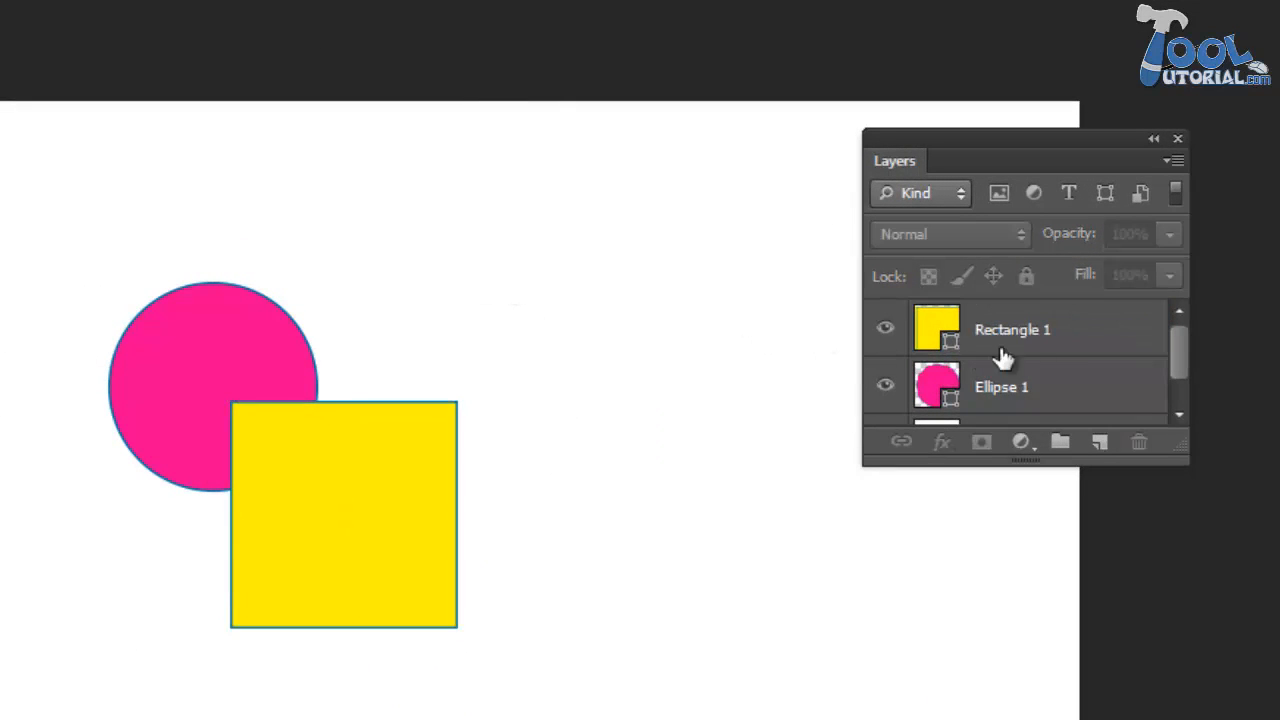
left_click(1064, 338)
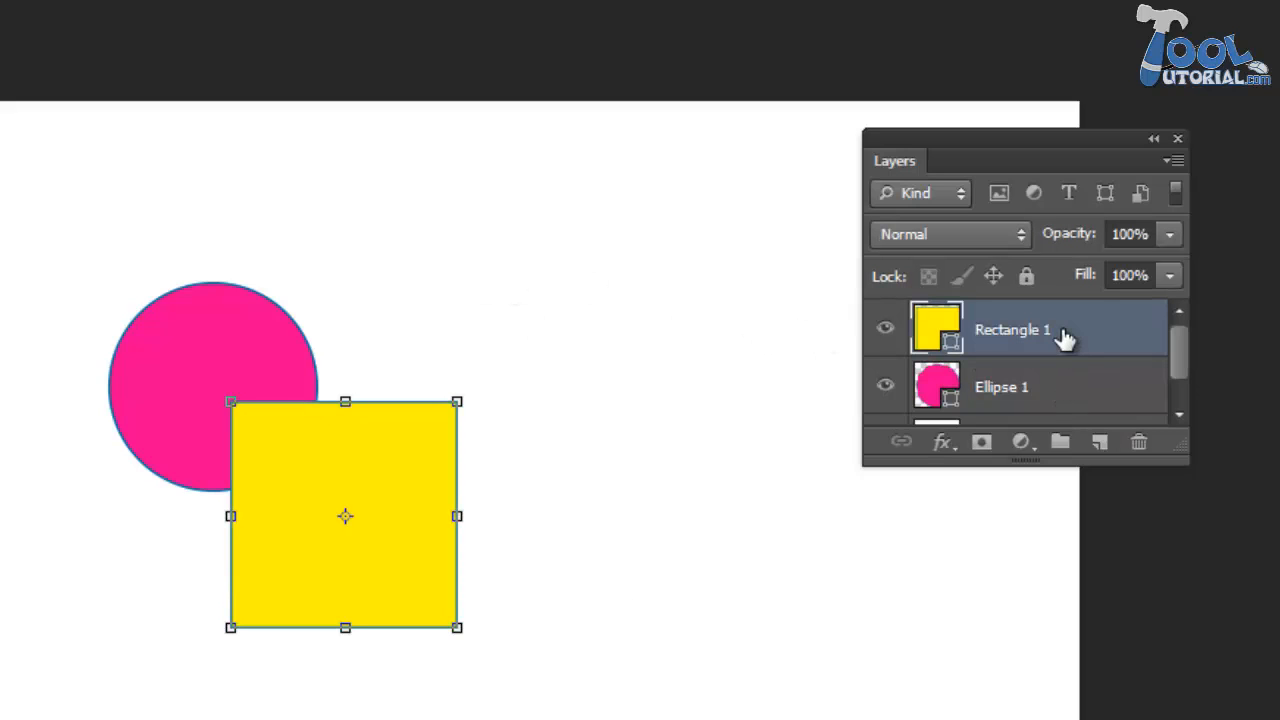
left_click(1050, 389)
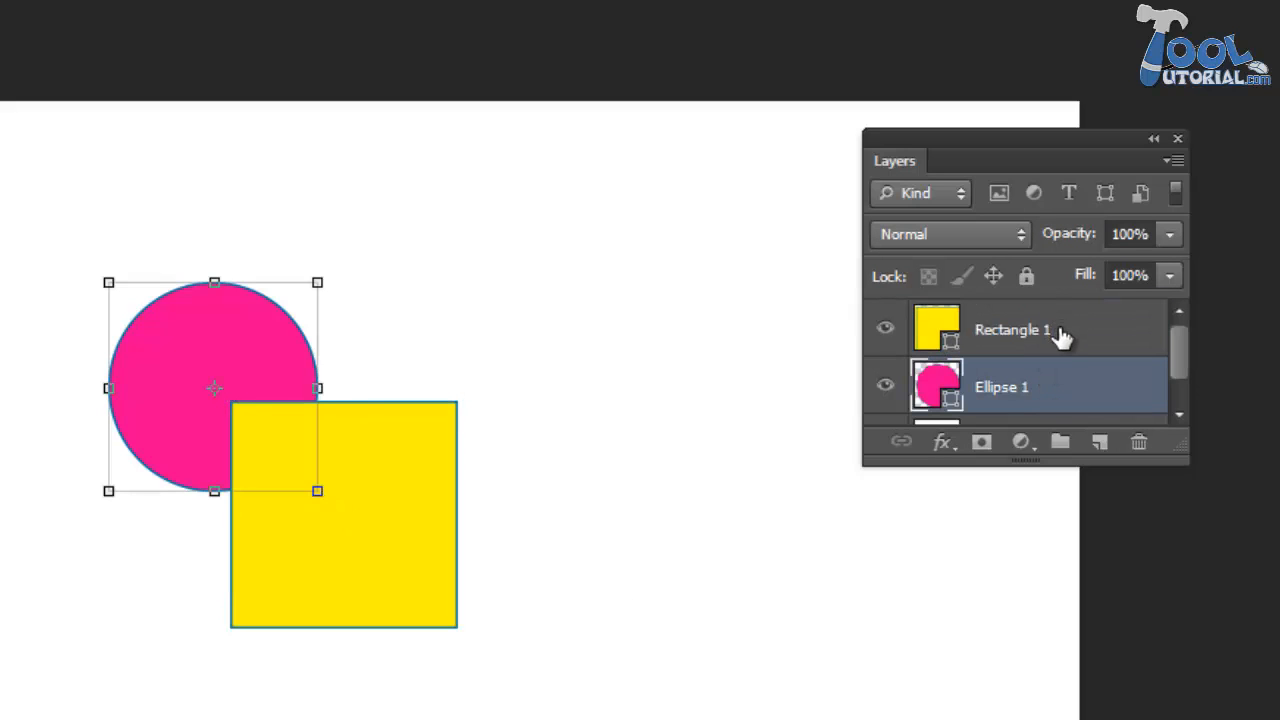
left_click(1062, 338)
left_click_drag(1057, 331, 1065, 393)
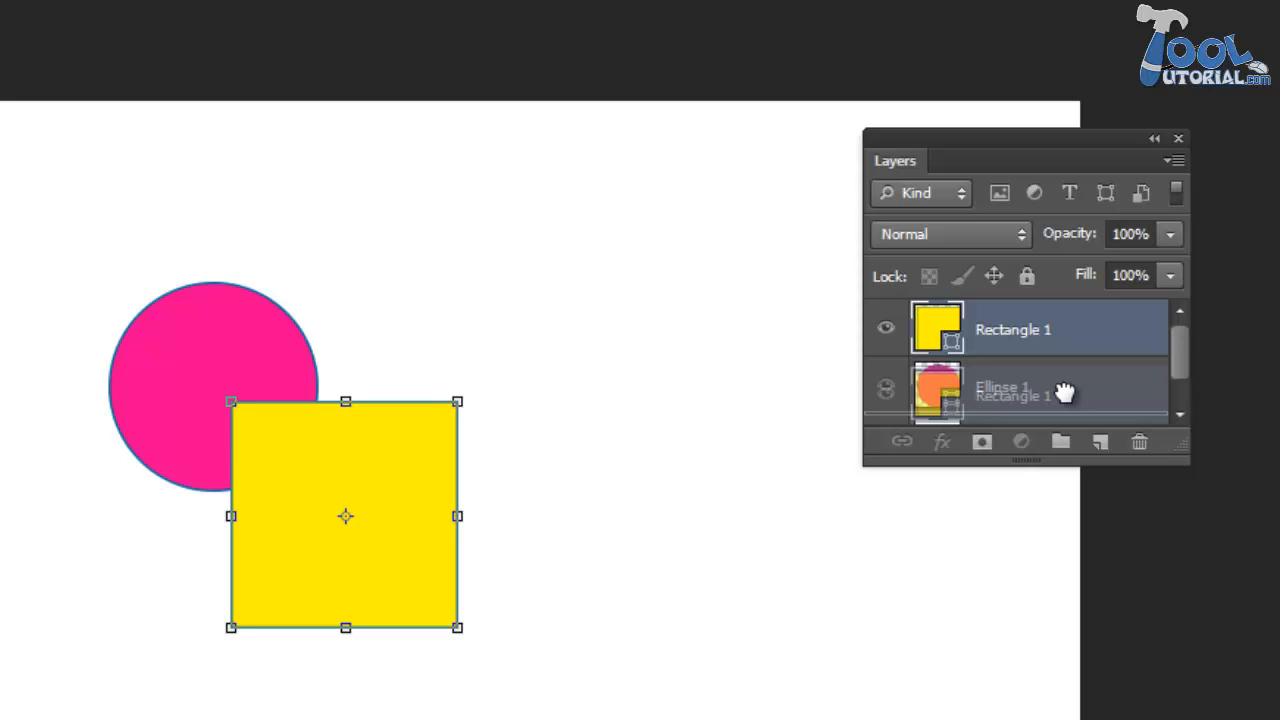
left_click_drag(1065, 393, 1040, 320)
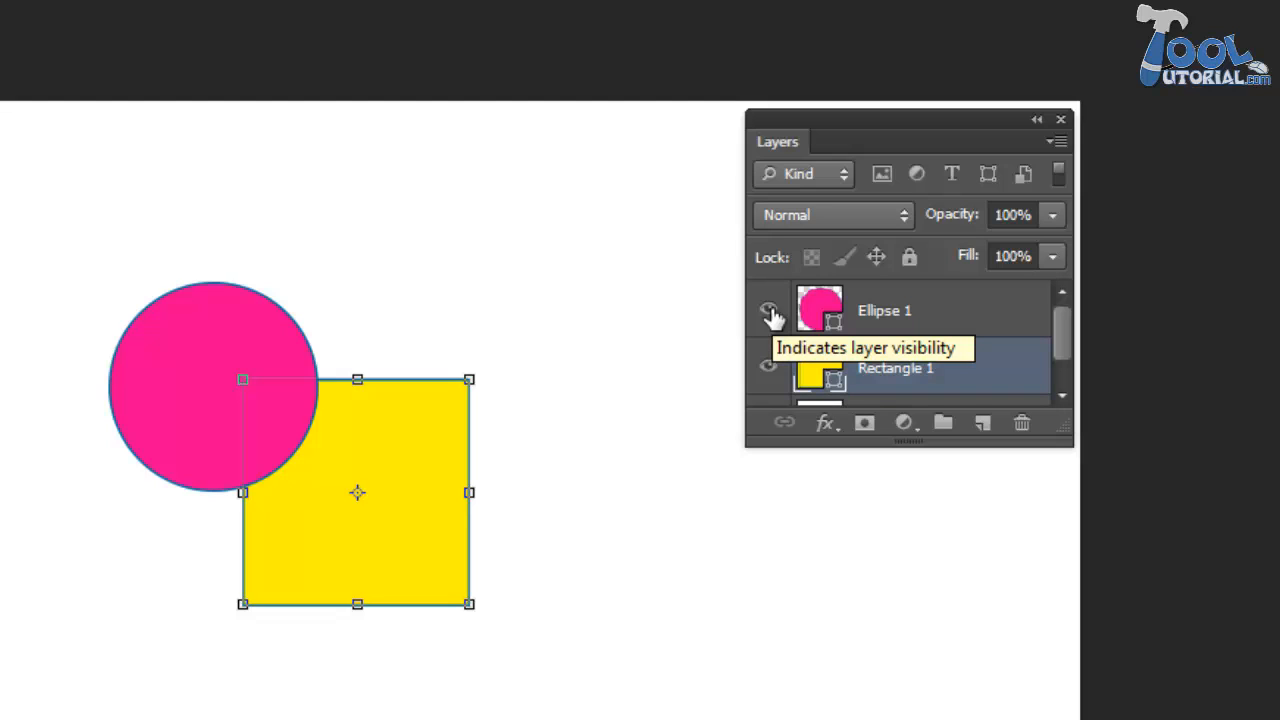
- Toggle the visibility of the Ellipse 1 layer off and on several times
left_click(770, 313)
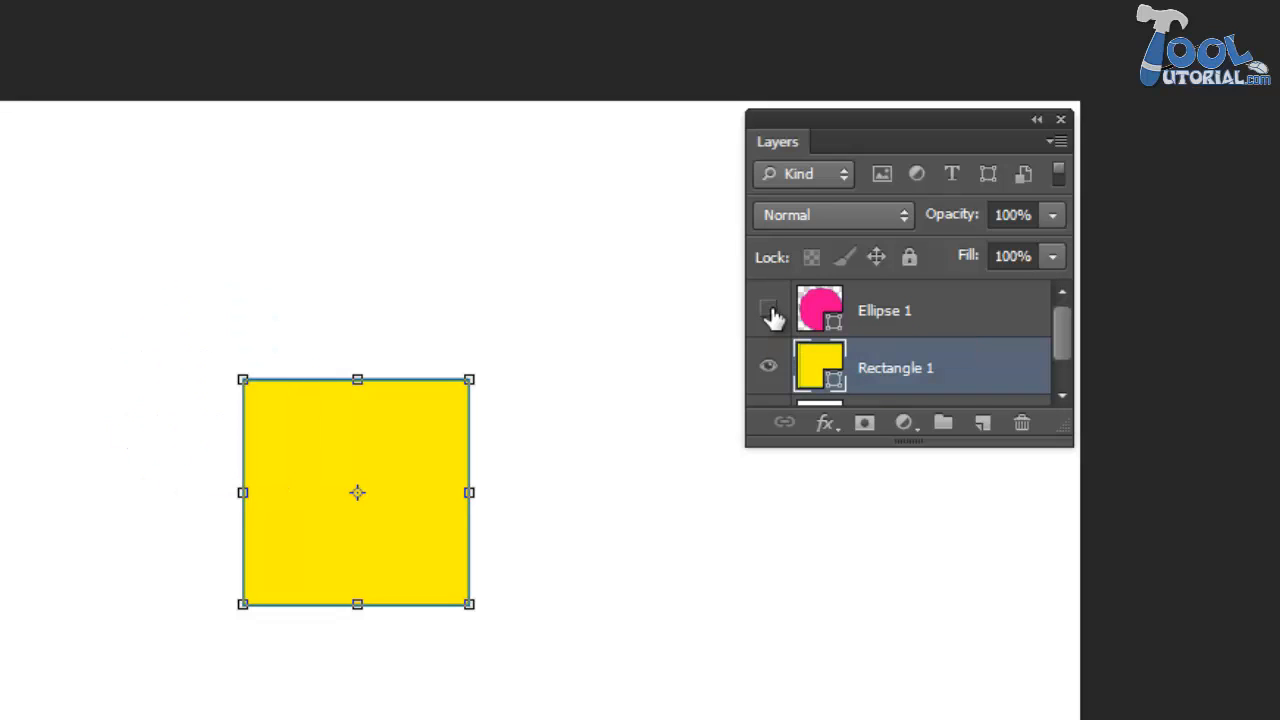
left_click(770, 313)
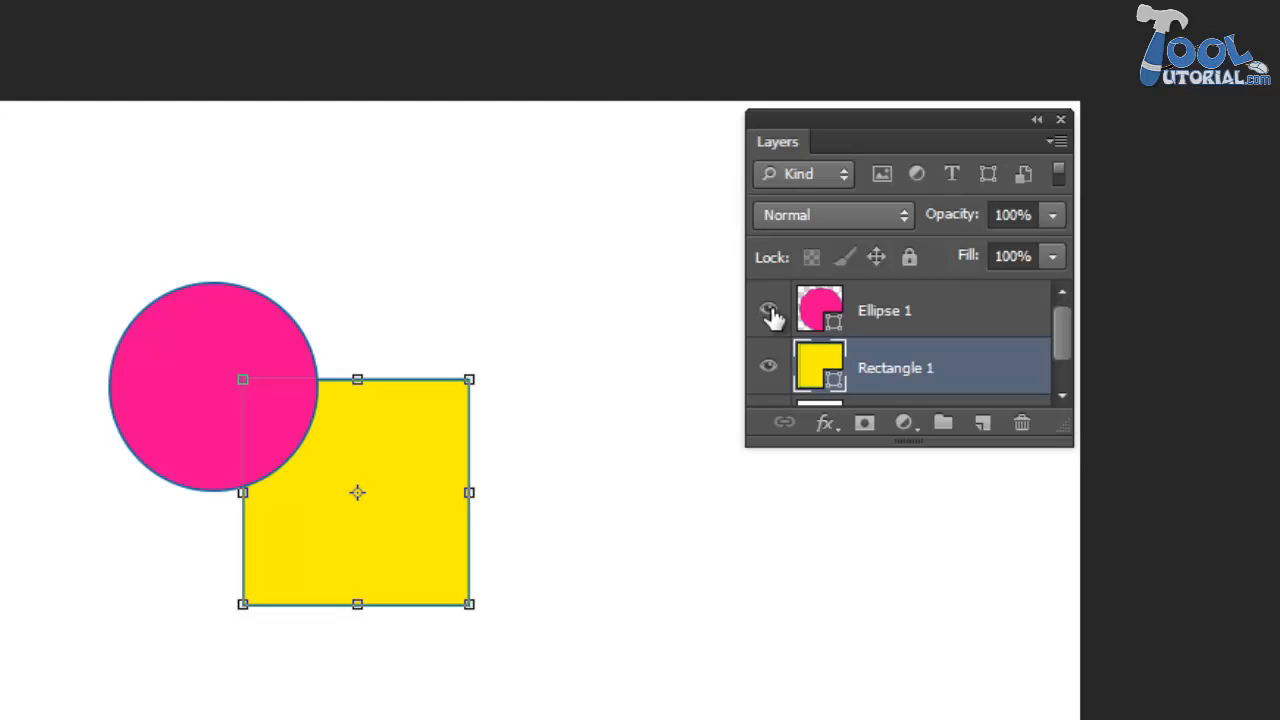
left_click(770, 313)
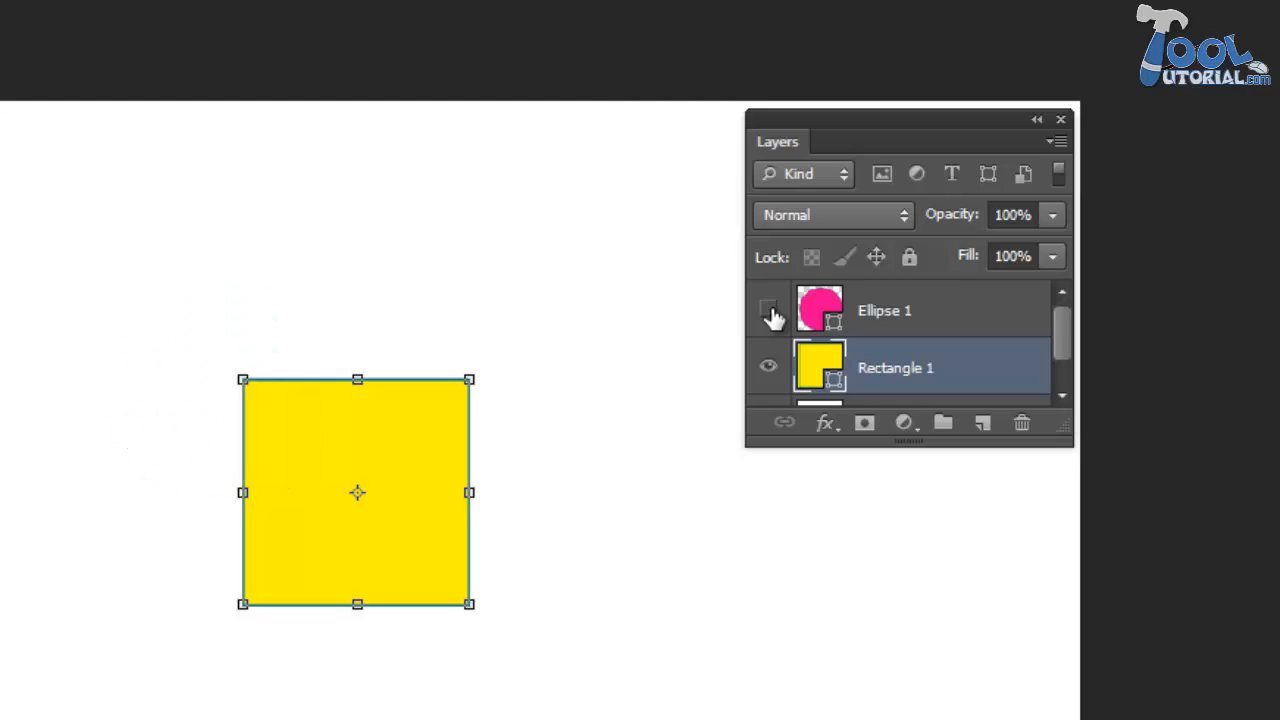
left_click(770, 313)
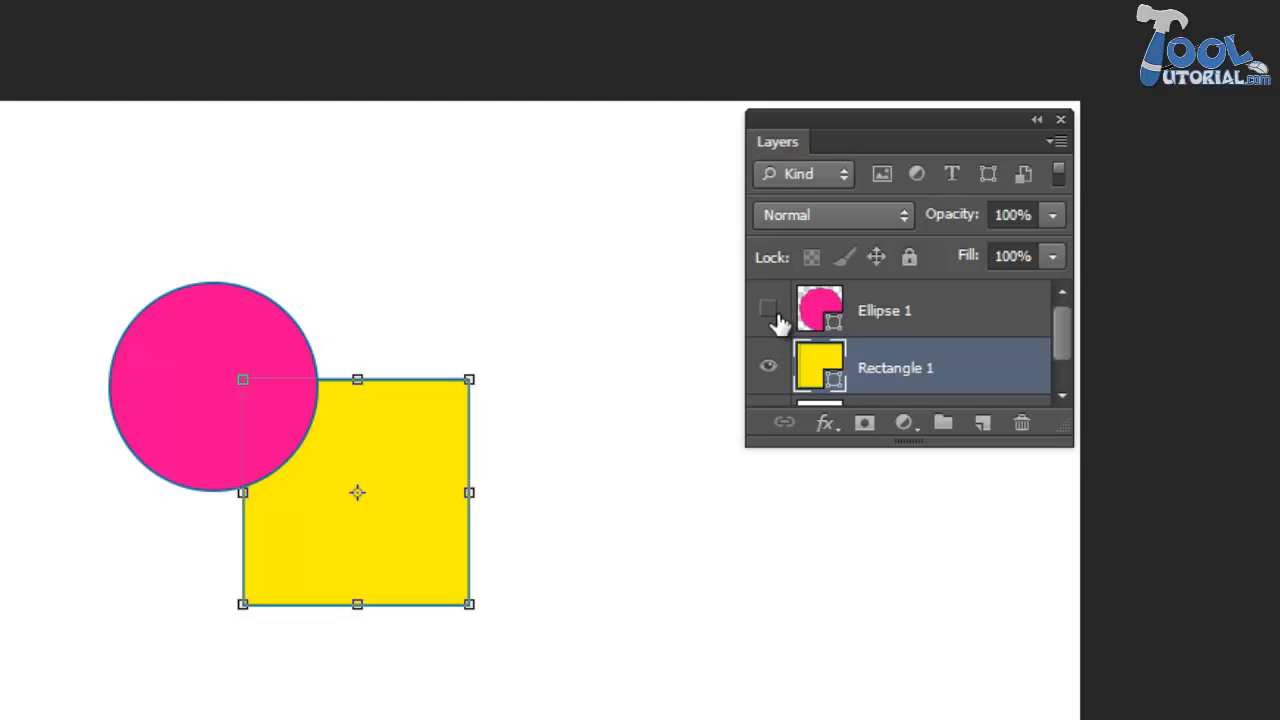
left_click(770, 311)
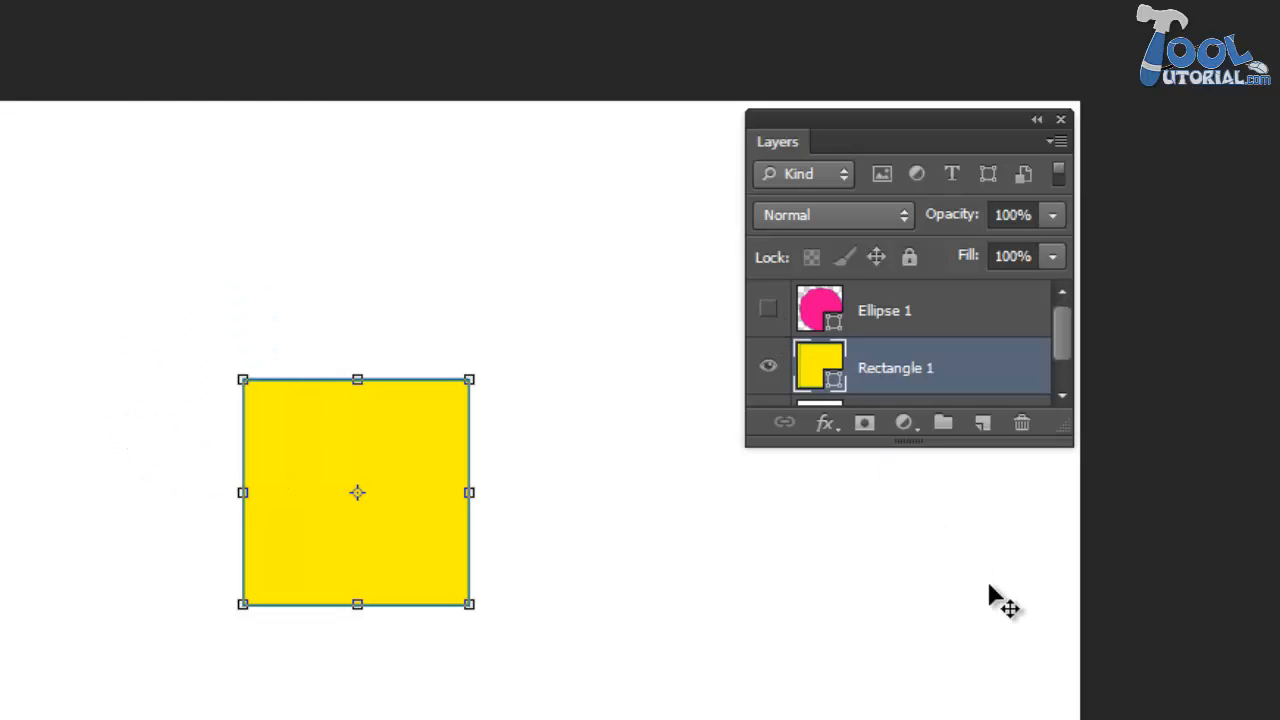
left_click(770, 312)
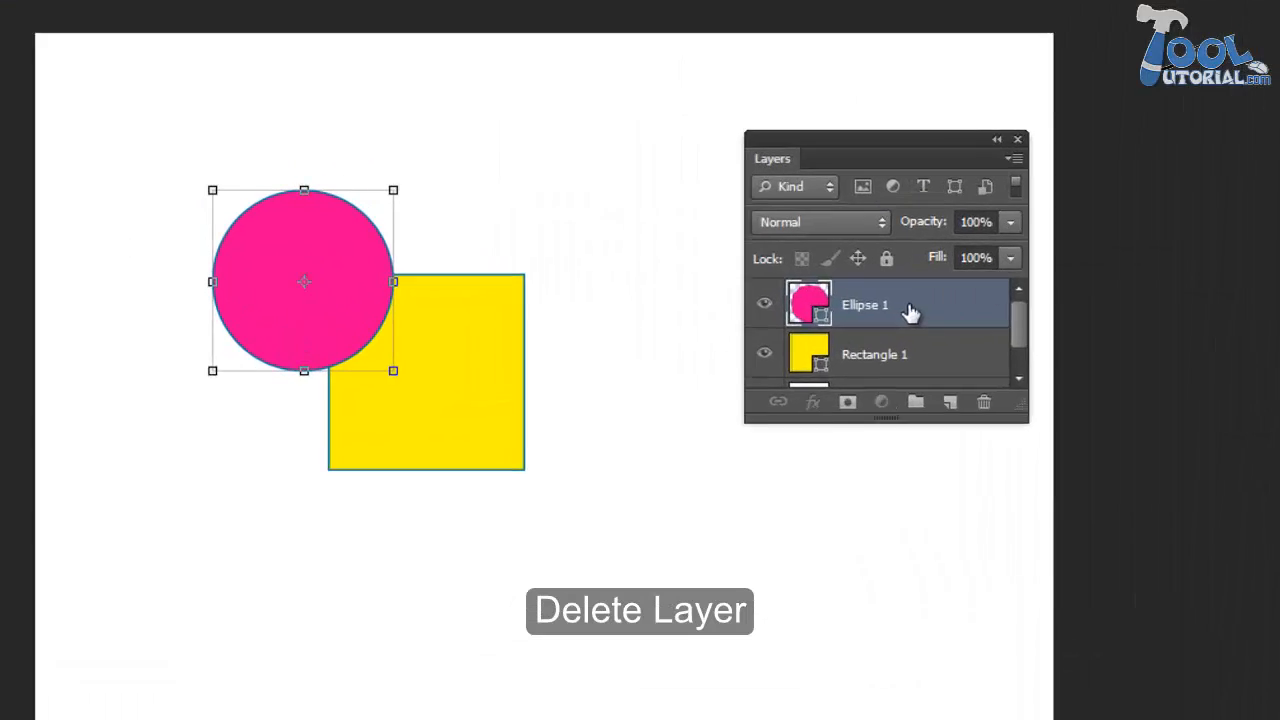
- Delete the pink circle's layer, Ellipse 1, trying both ways of removing it with an undo in between
left_click_drag(906, 314, 1167, 462)
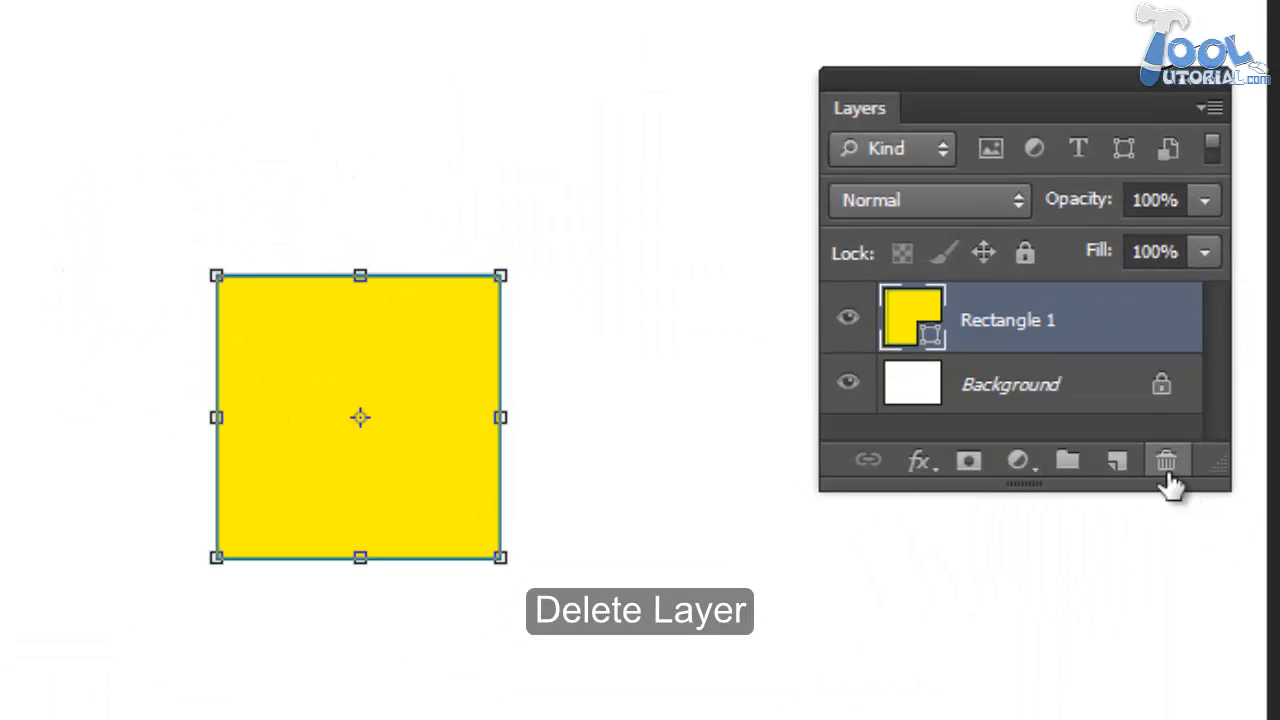
key("ctrl+z")
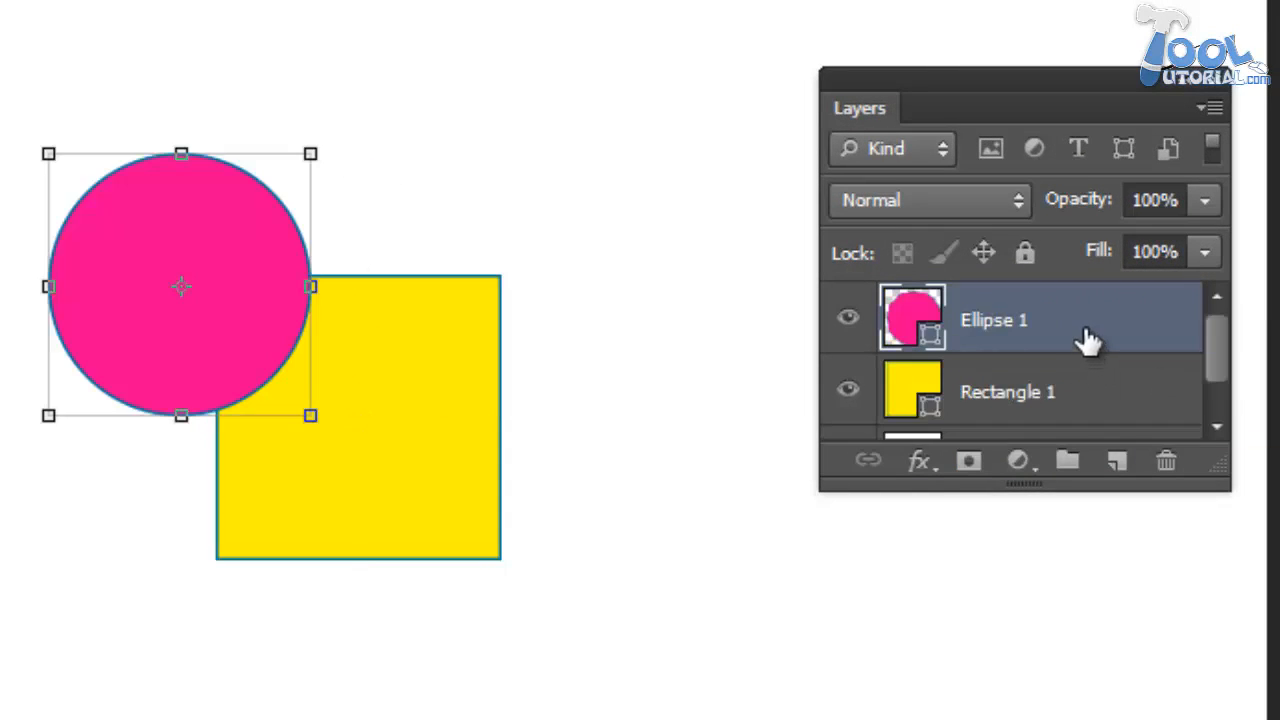
left_click(1163, 465)
left_click(607, 270)
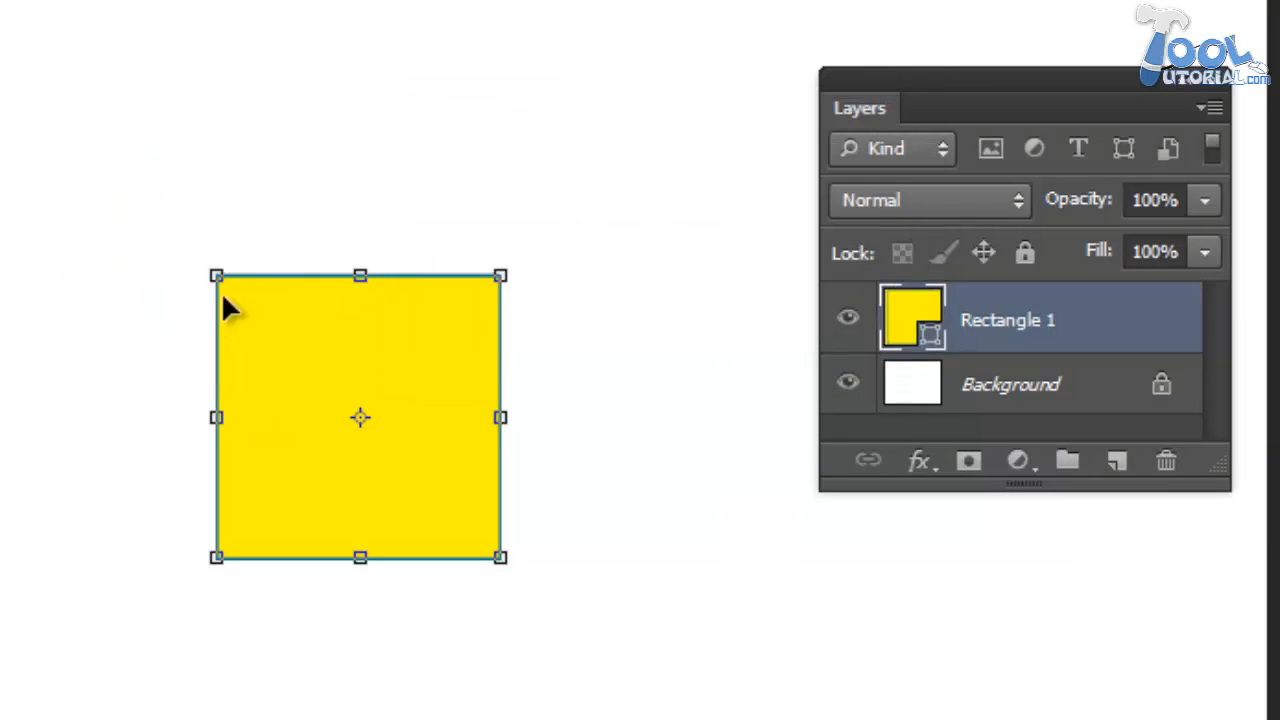
- Duplicate the Rectangle 1 layer as "Rectangle 2" and move the copied square diagonally down and right of the original
right_click(1088, 320)
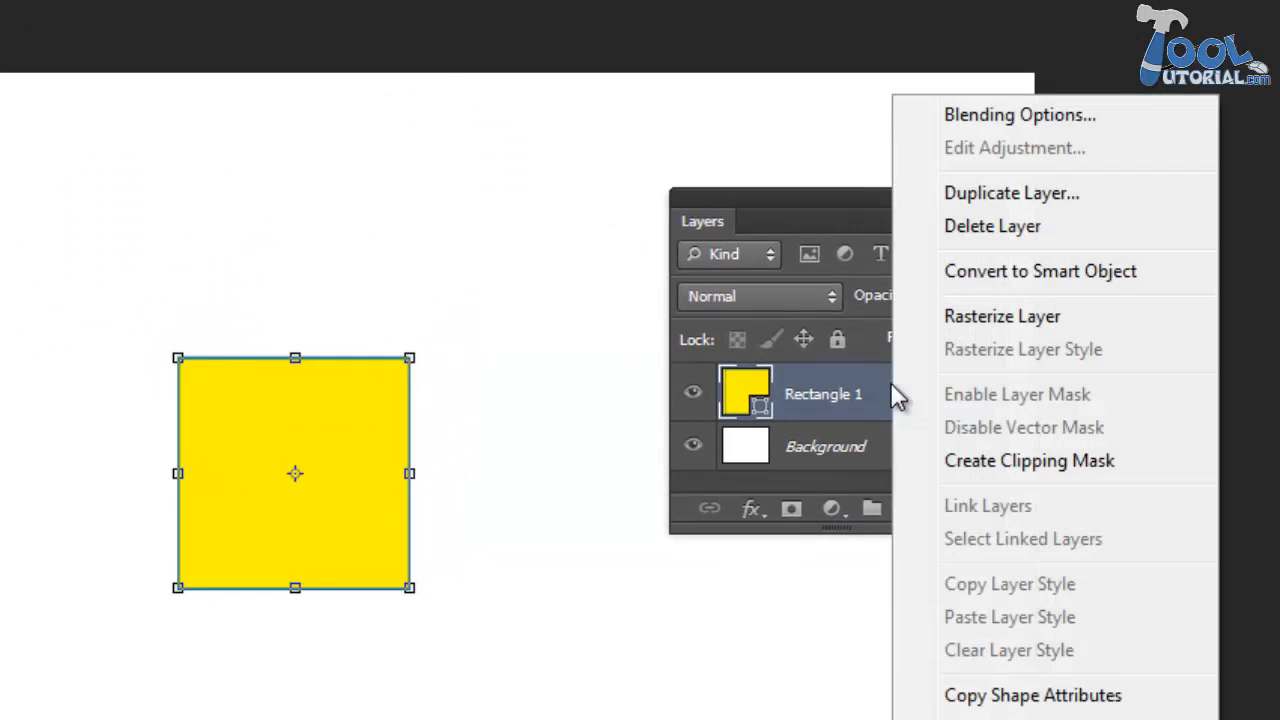
left_click(1095, 188)
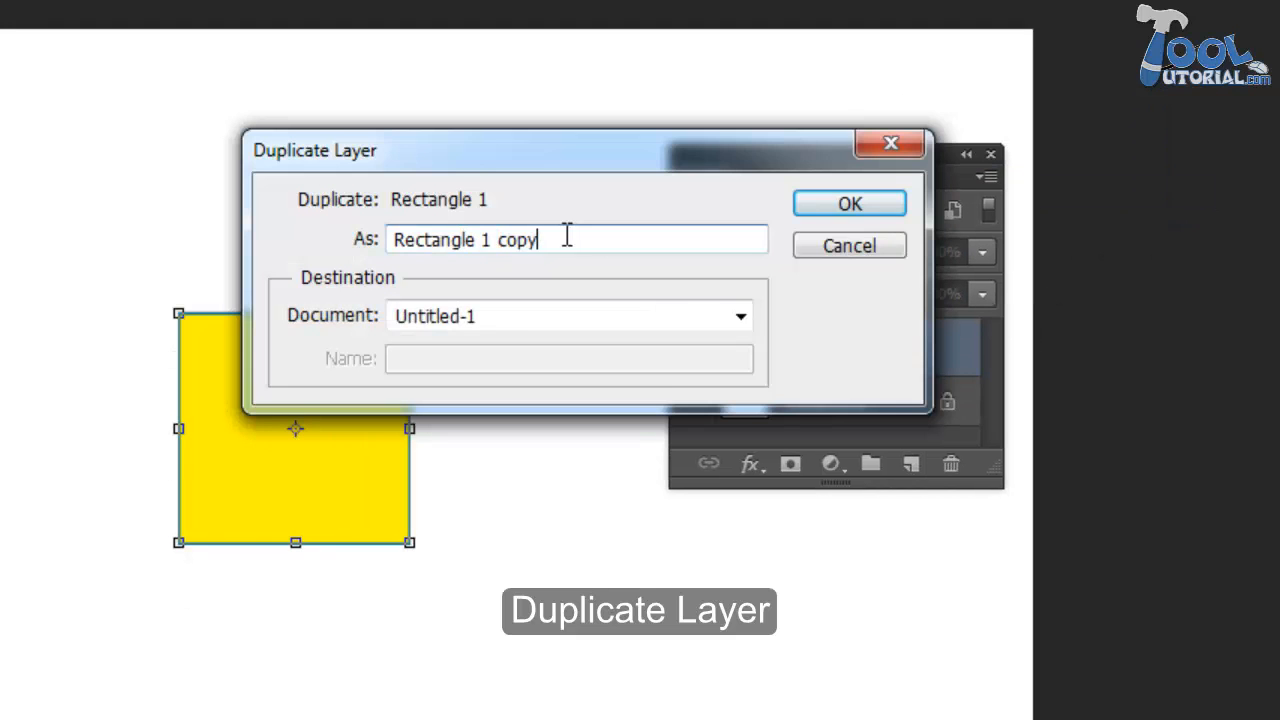
left_click_drag(566, 236, 484, 245)
type("2")
key("Return")
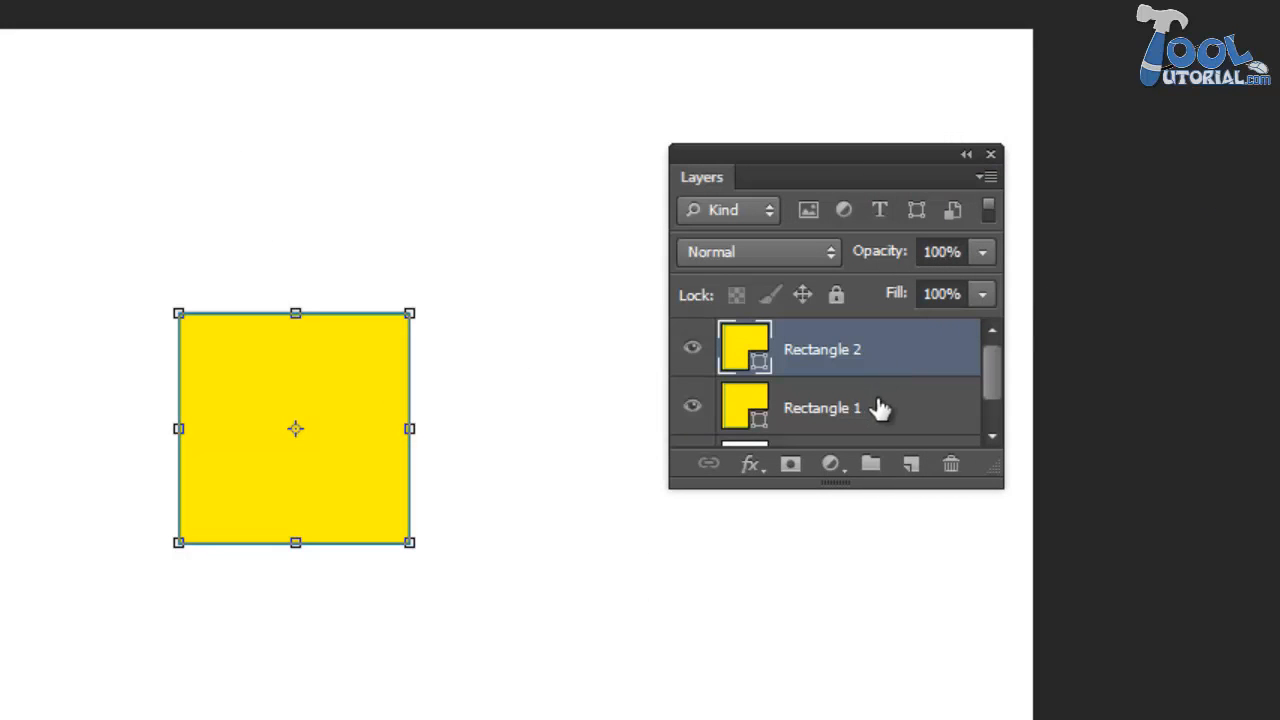
left_click_drag(414, 423, 668, 661)
- Duplicate the Rectangle 2 layer and move the new square to the upper-left corner of the canvas
left_click_drag(872, 347, 908, 467)
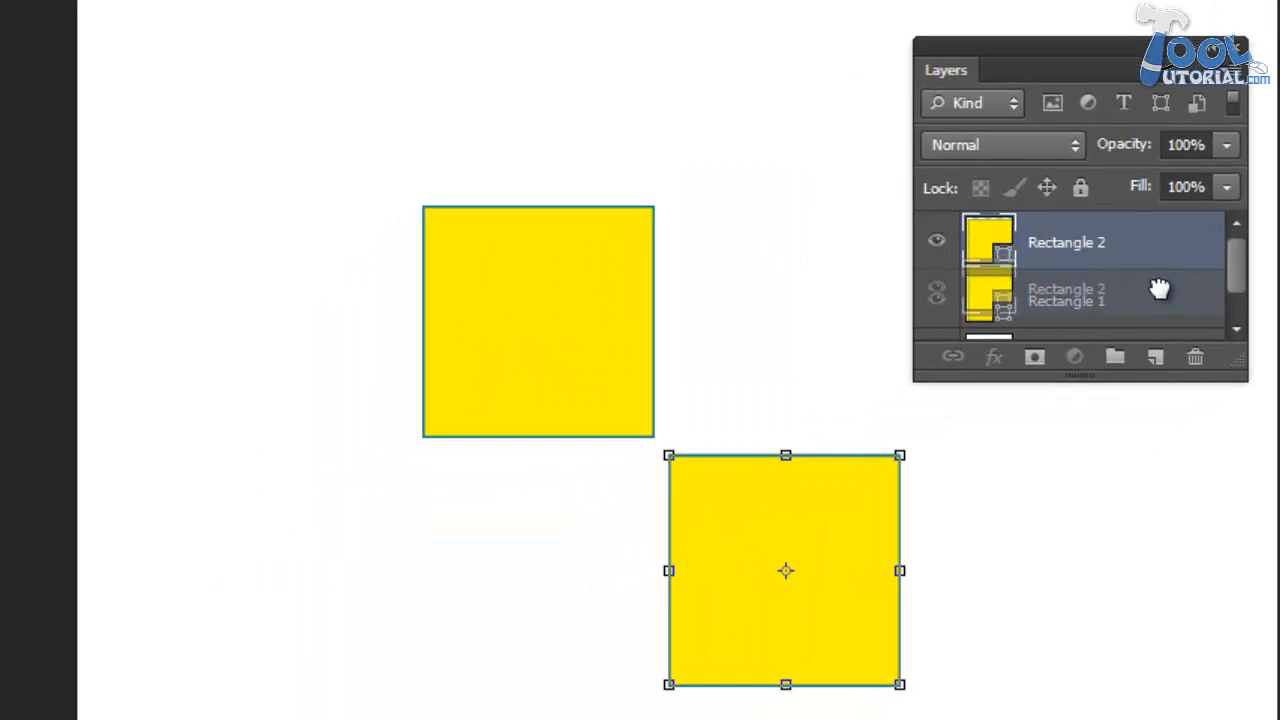
left_click_drag(1152, 358, 1152, 358)
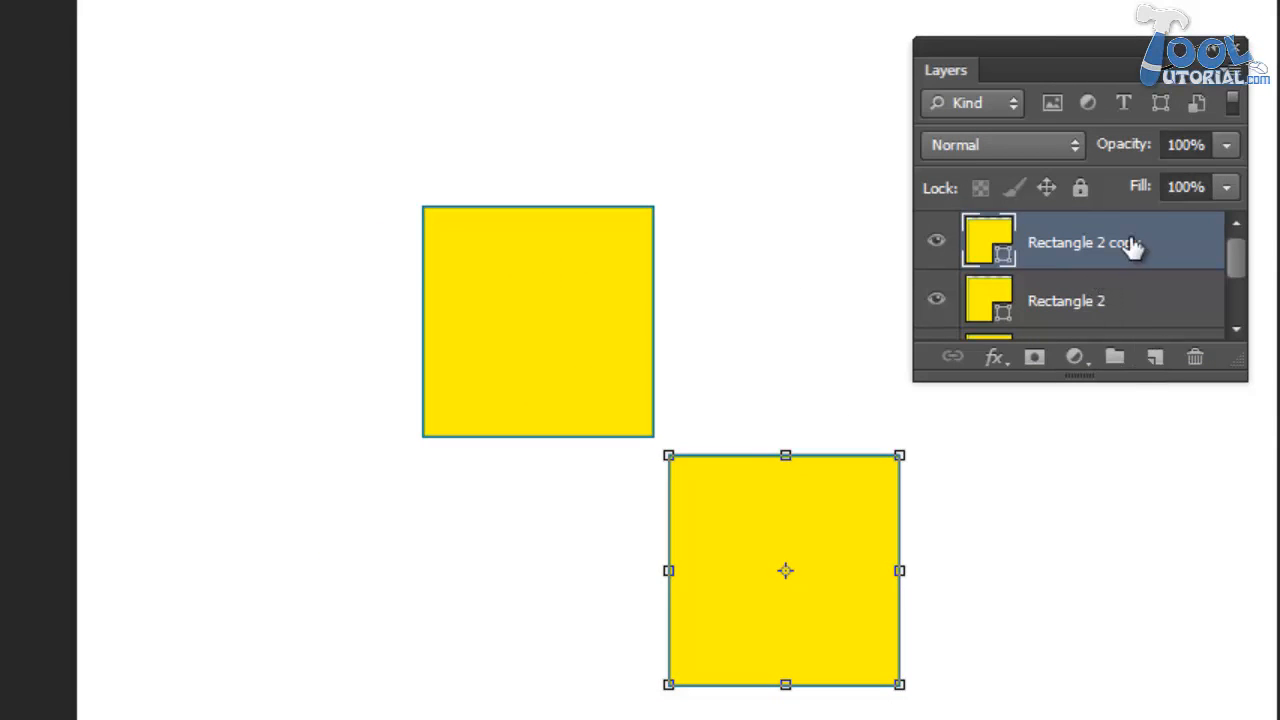
left_click_drag(731, 489, 194, 8)
- Duplicate the lower-right square's Rectangle 2 layer again and move the copy further right and slightly down
left_click(622, 466)
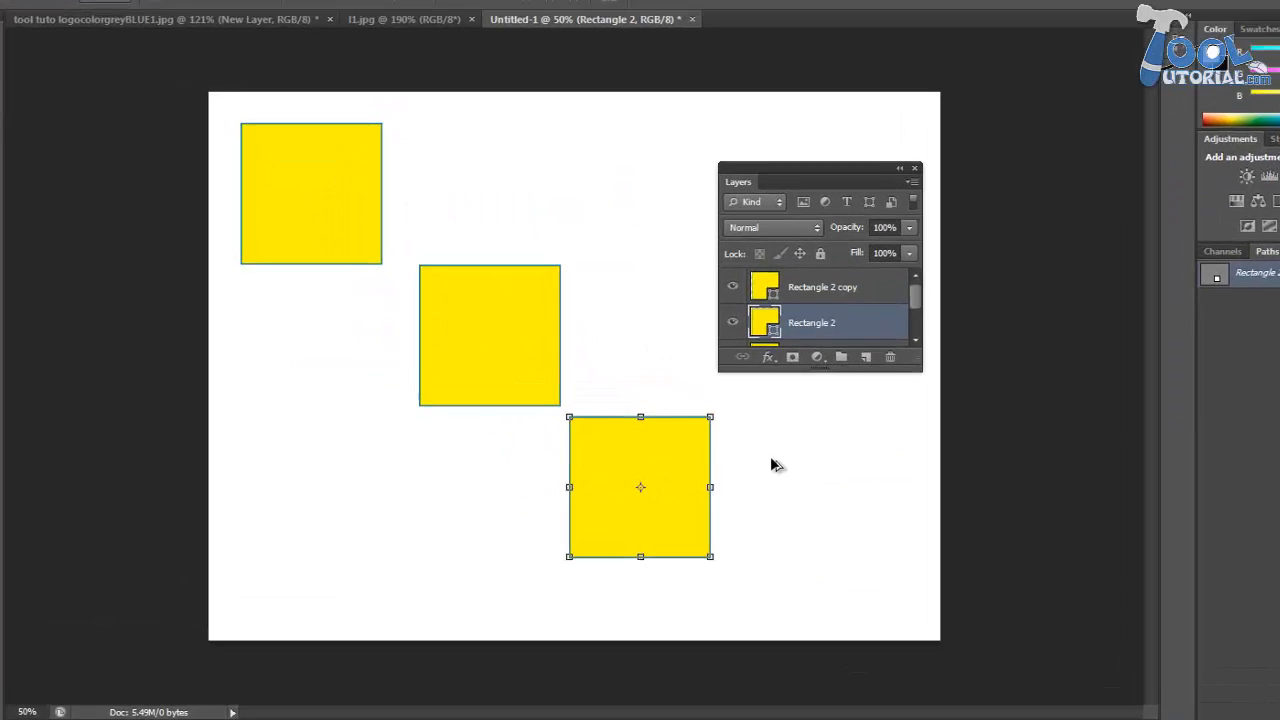
key("ctrl+j")
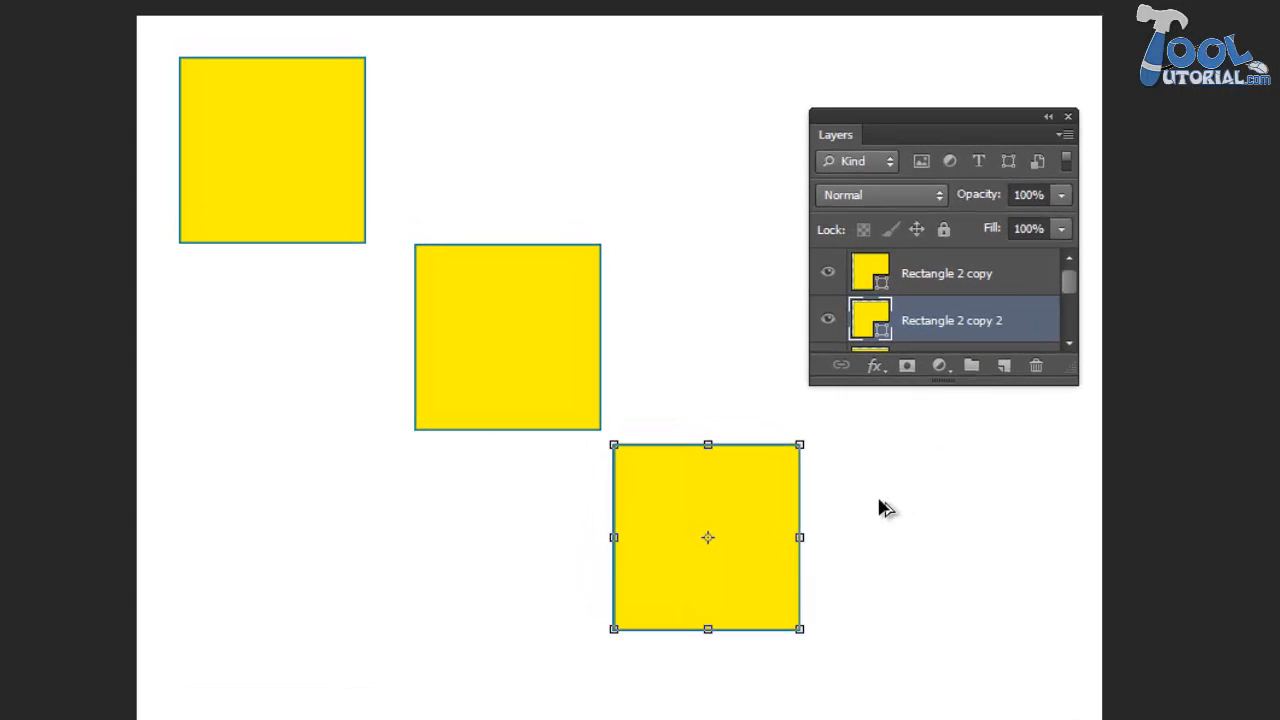
left_click_drag(756, 500, 997, 564)
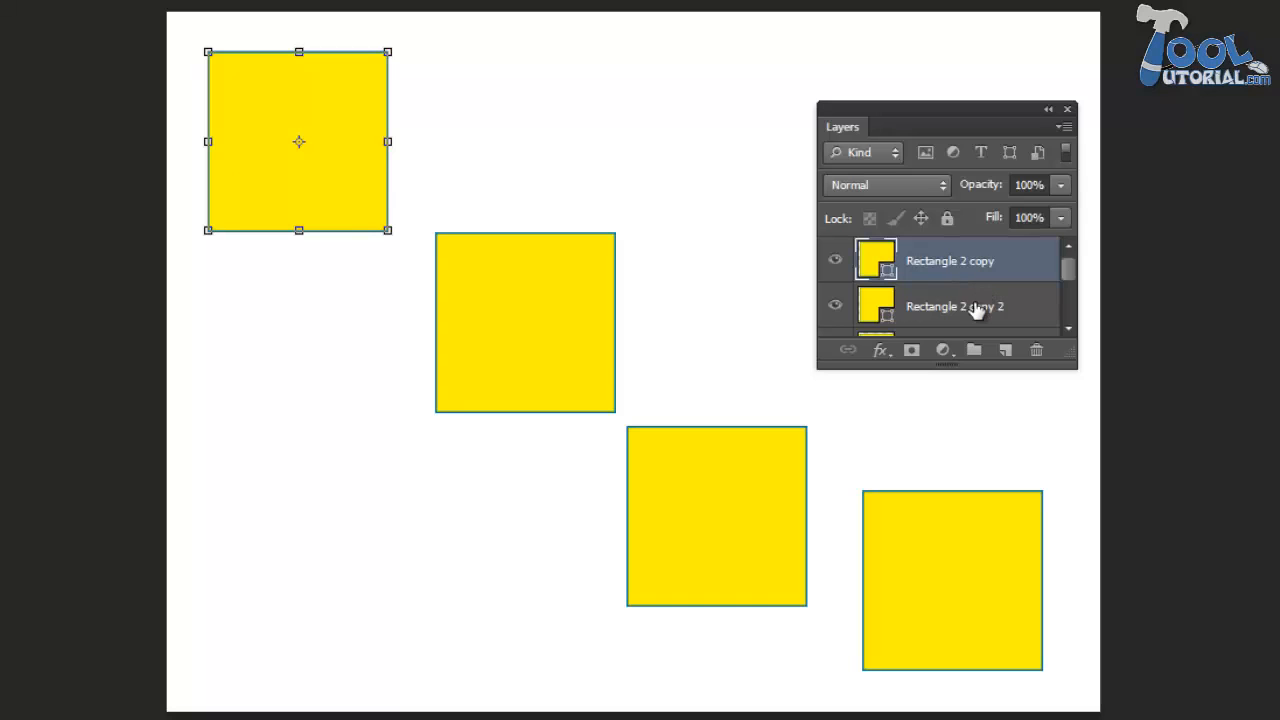
- Select all four yellow rectangle layers, down to Rectangle 1, and put them into a new group
left_click(974, 307, "shift")
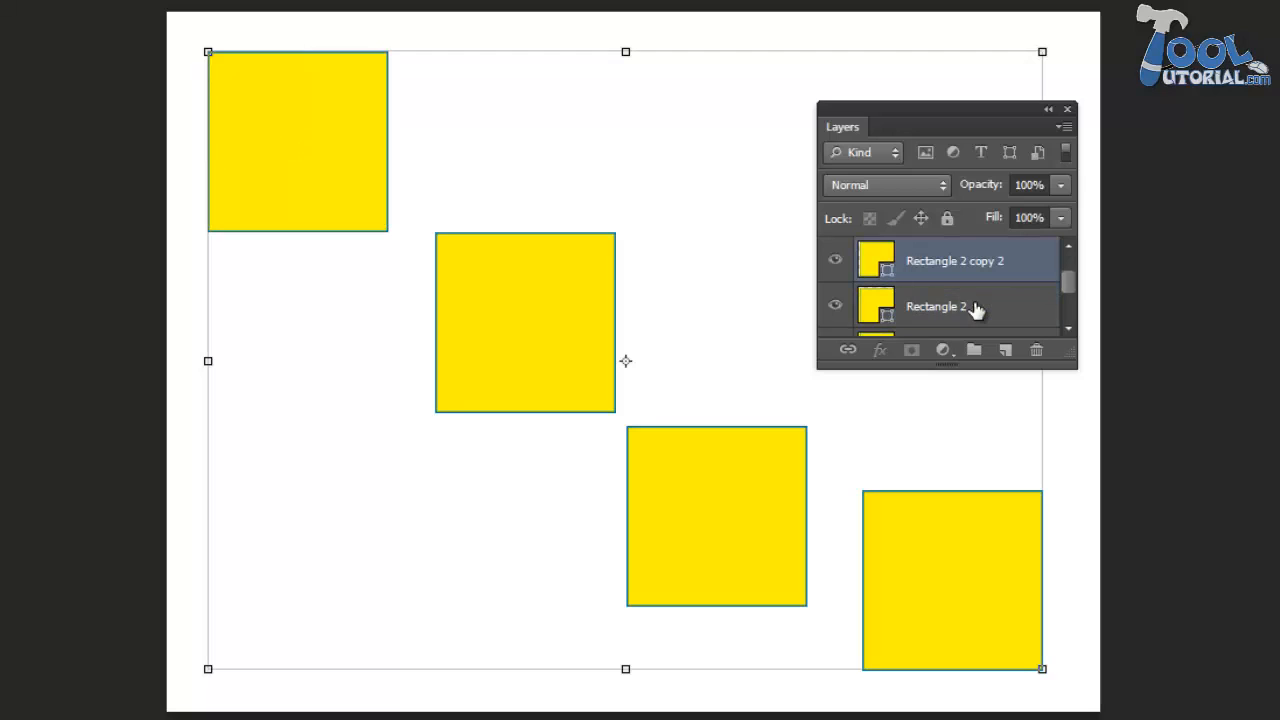
scroll(974, 311, "down", 1)
left_click(973, 310, "shift")
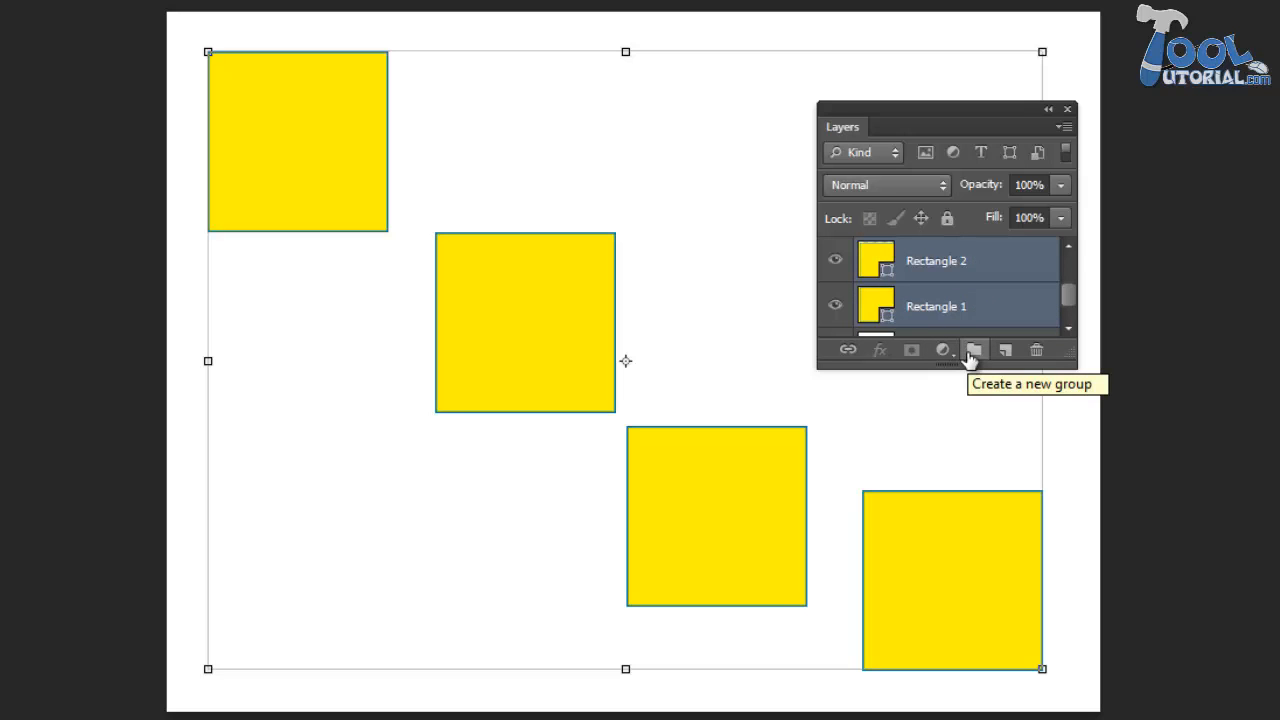
left_click(970, 352)
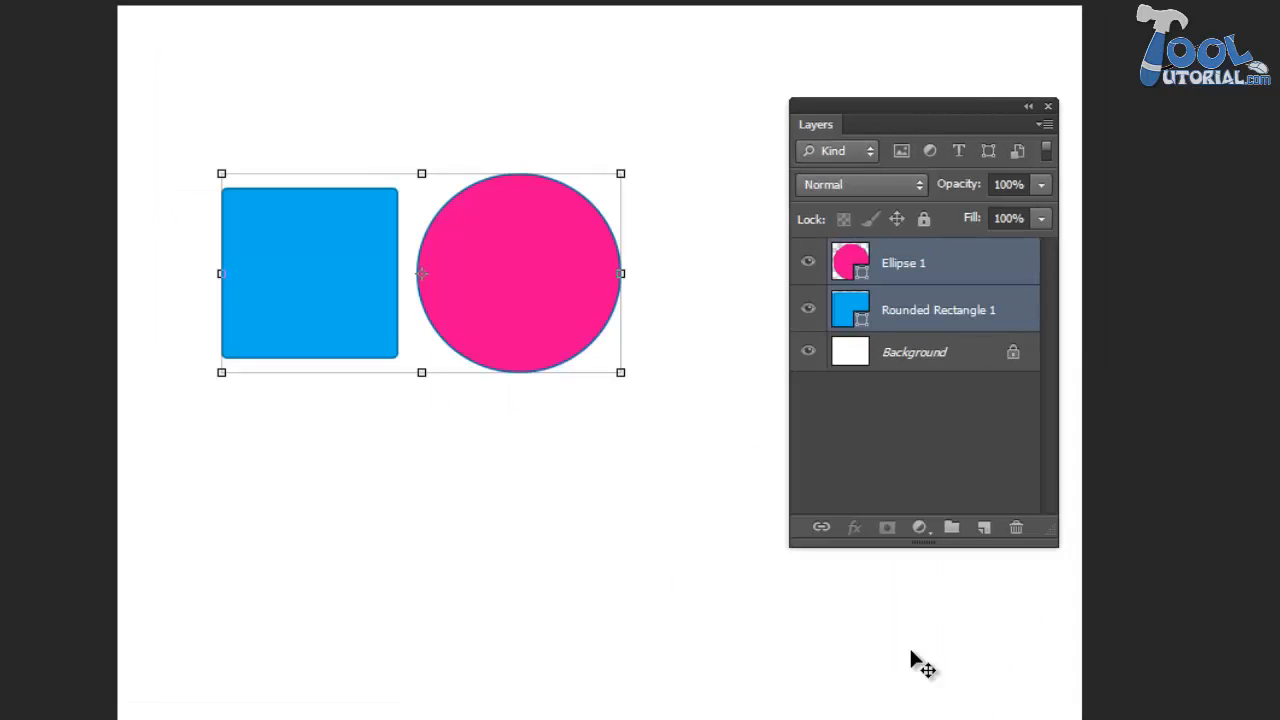
left_click_drag(558, 466, 559, 467)
left_click(556, 467)
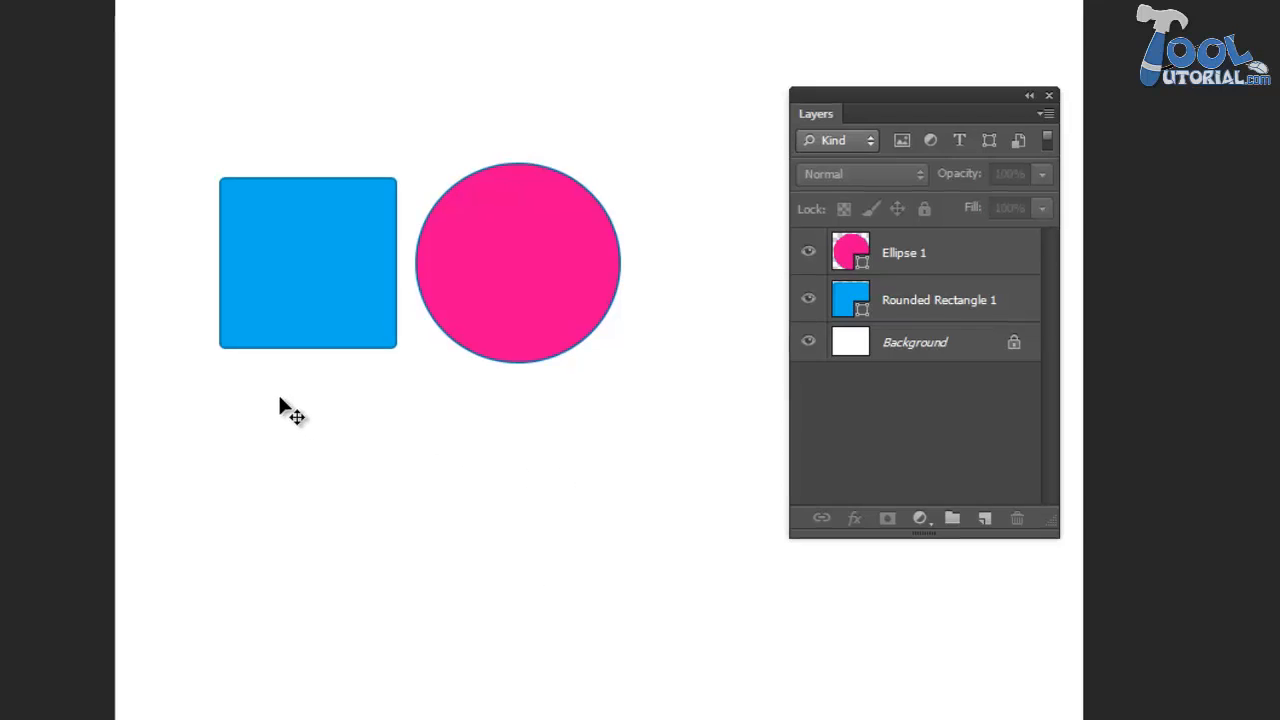
- Select the blue square and pink circle and link their Rounded Rectangle 1 and Ellipse 1 layers
left_click_drag(202, 376, 608, 196)
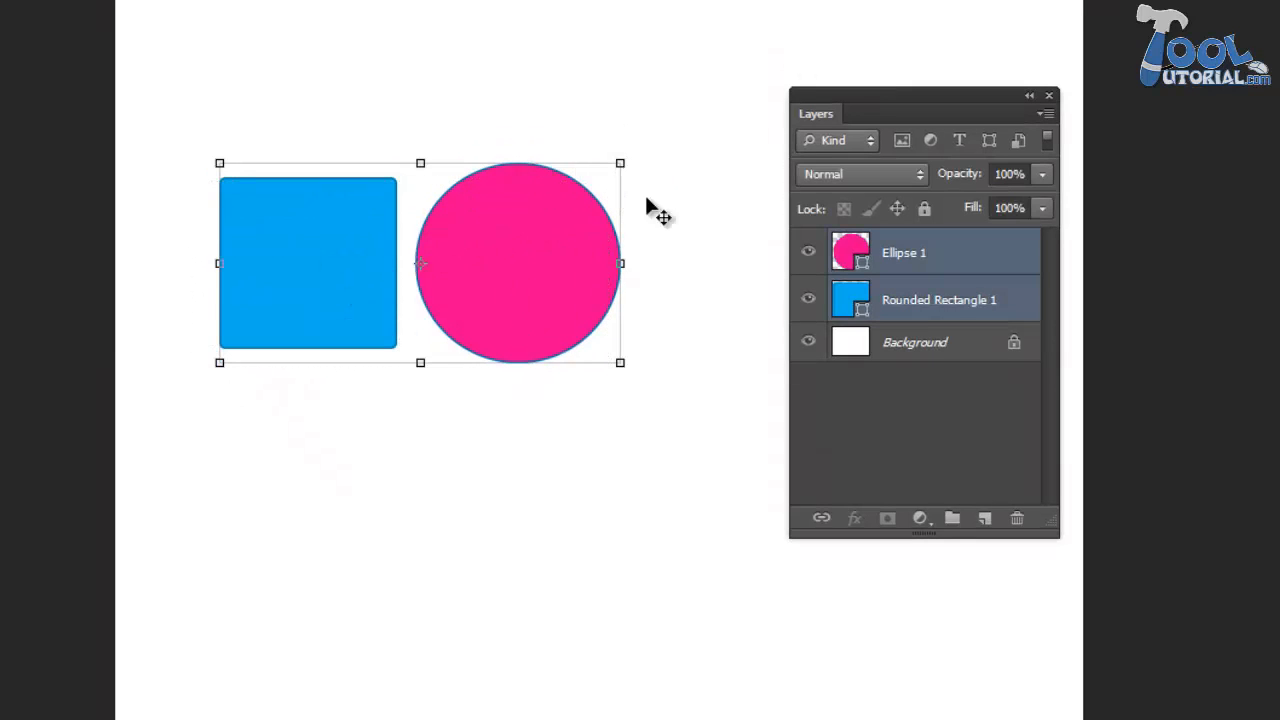
left_click(819, 520)
left_click(745, 540)
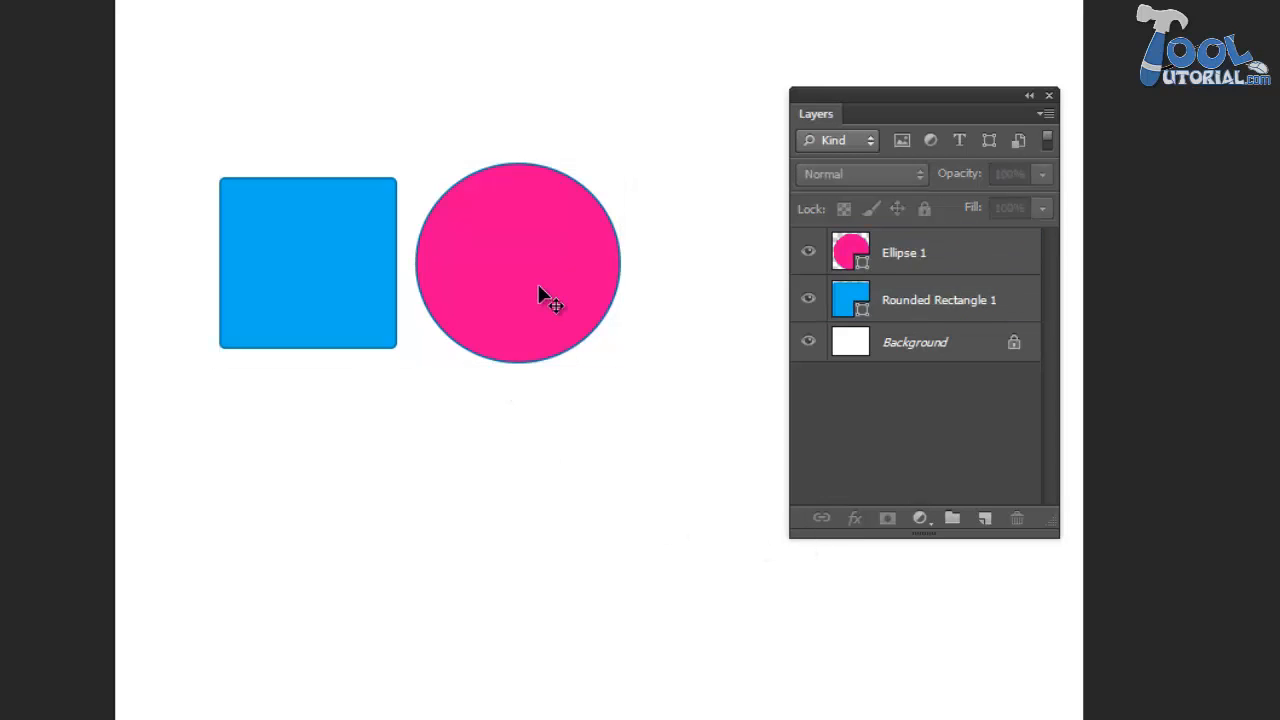
- Move the linked square and circle together, first downward by the circle and back up-left by the square, and reselect each shape
left_click_drag(540, 295, 558, 414)
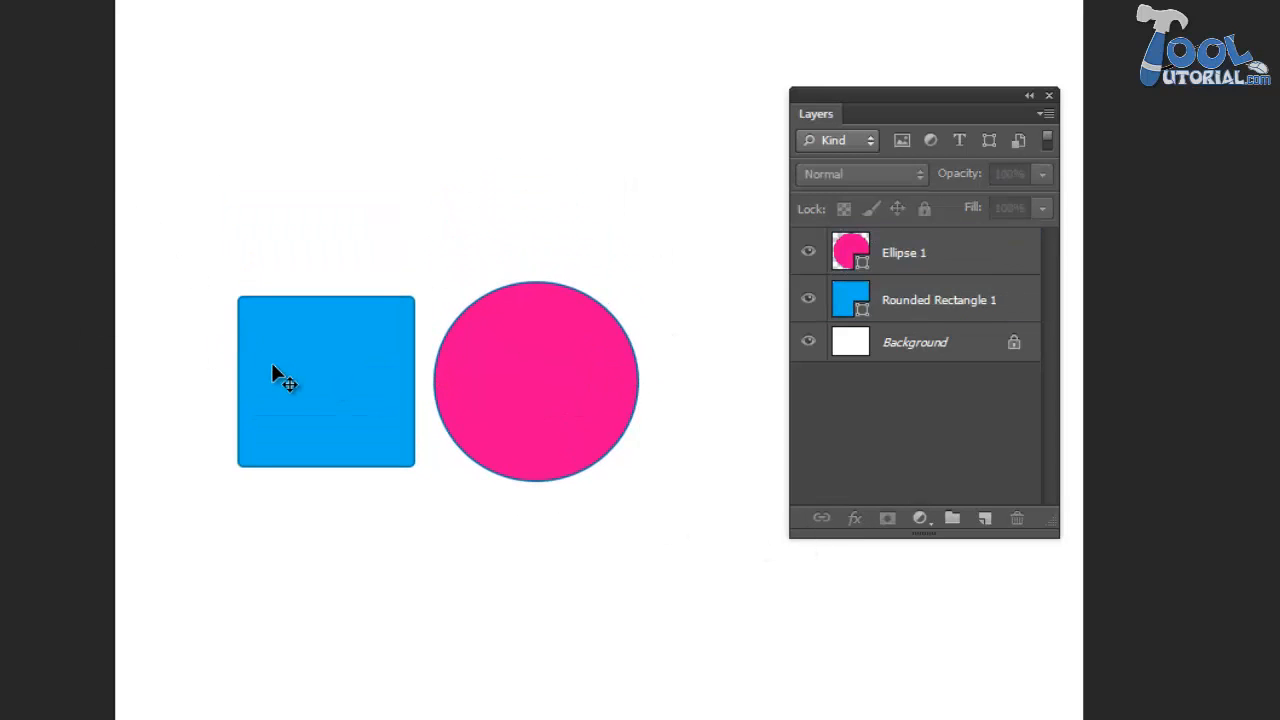
left_click_drag(285, 371, 248, 190)
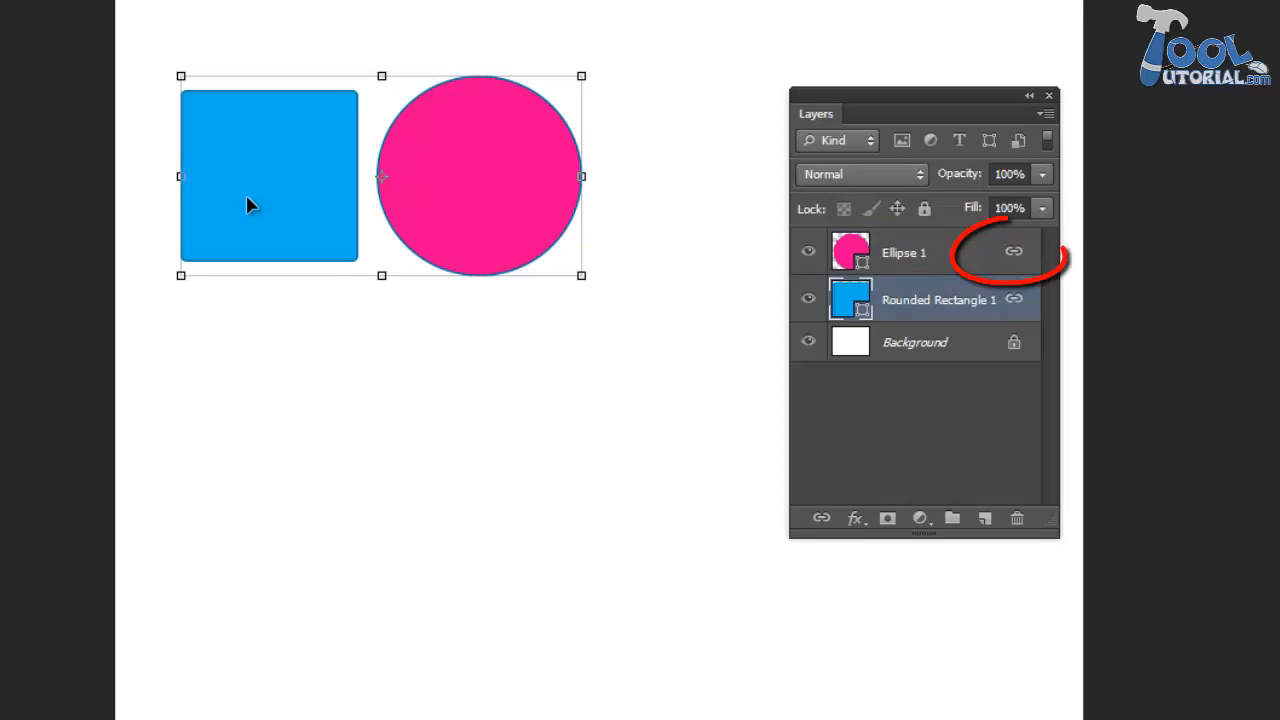
left_click(470, 396)
left_click(577, 186)
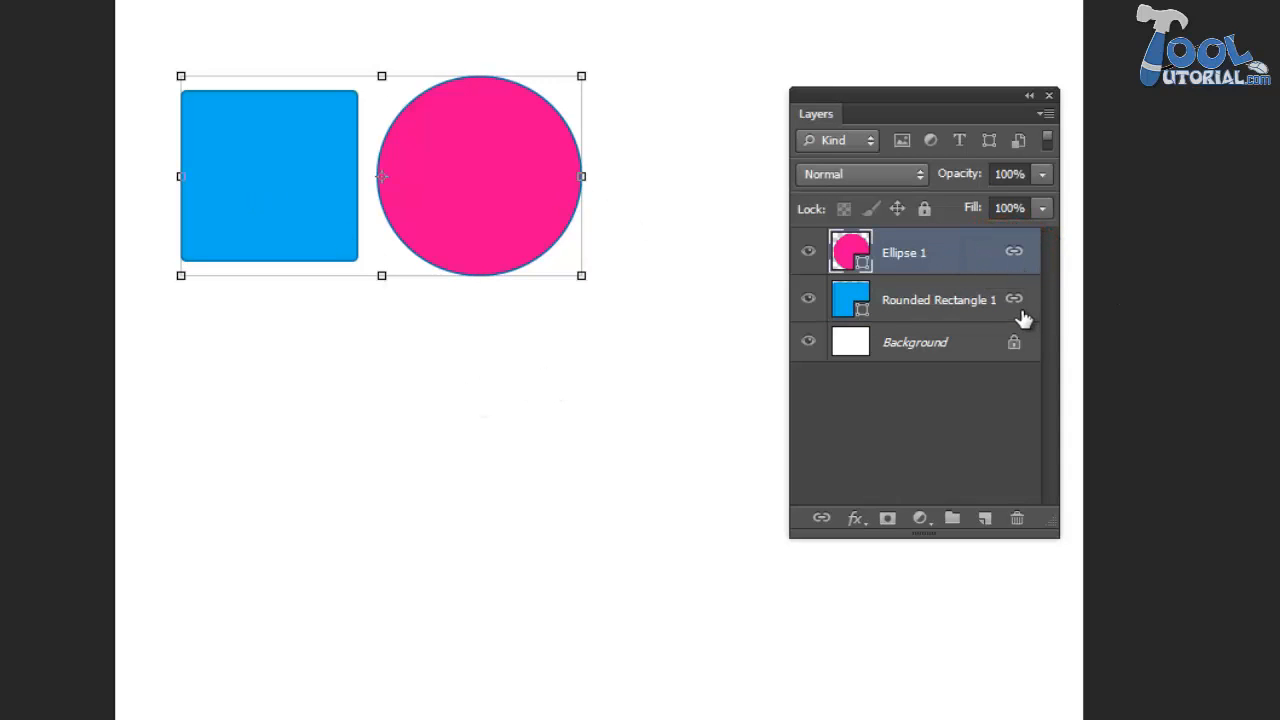
left_click(300, 172)
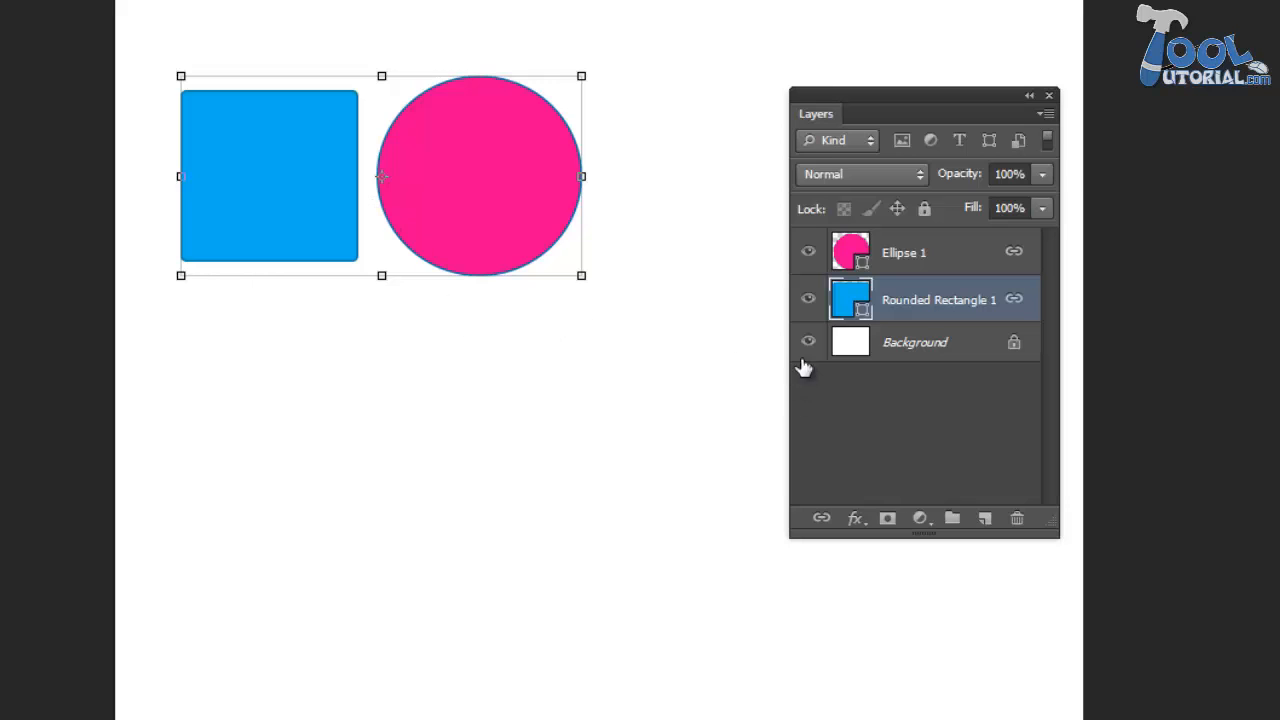
- Unlink the Rounded Rectangle 1 layer from the Ellipse 1 layer
left_click_drag(331, 379, 540, 158)
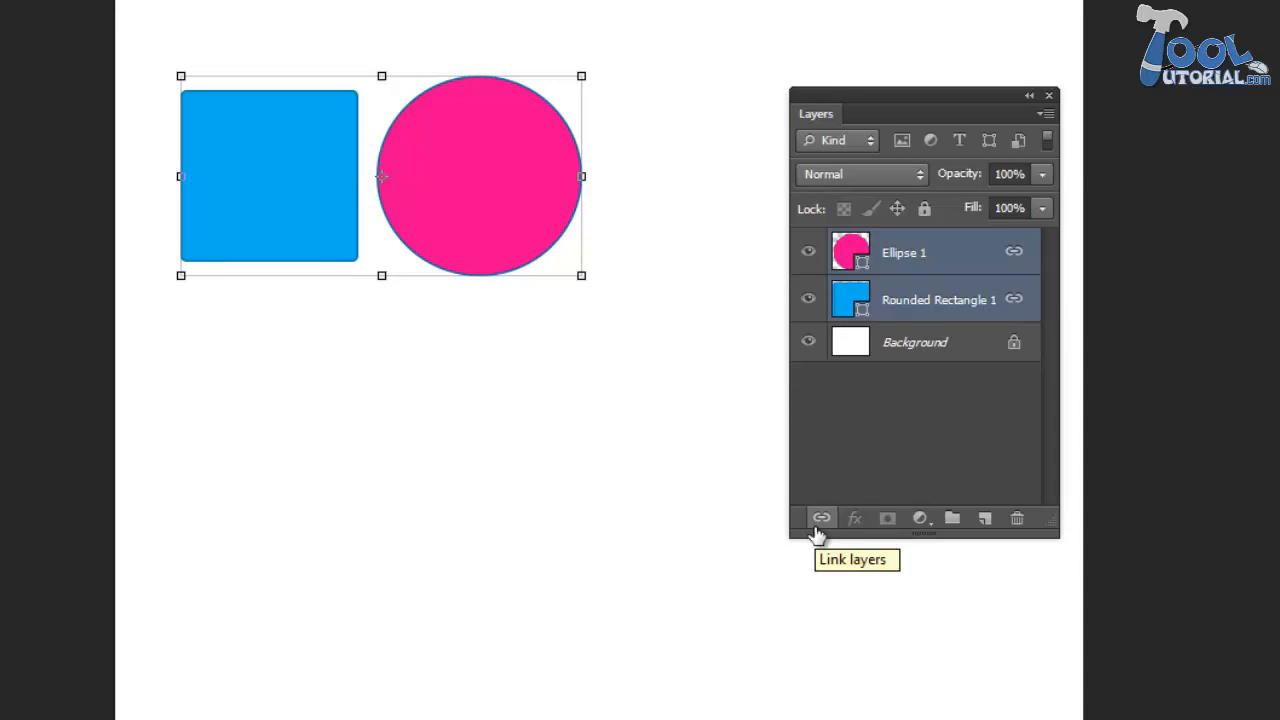
left_click(611, 449)
left_click(304, 192)
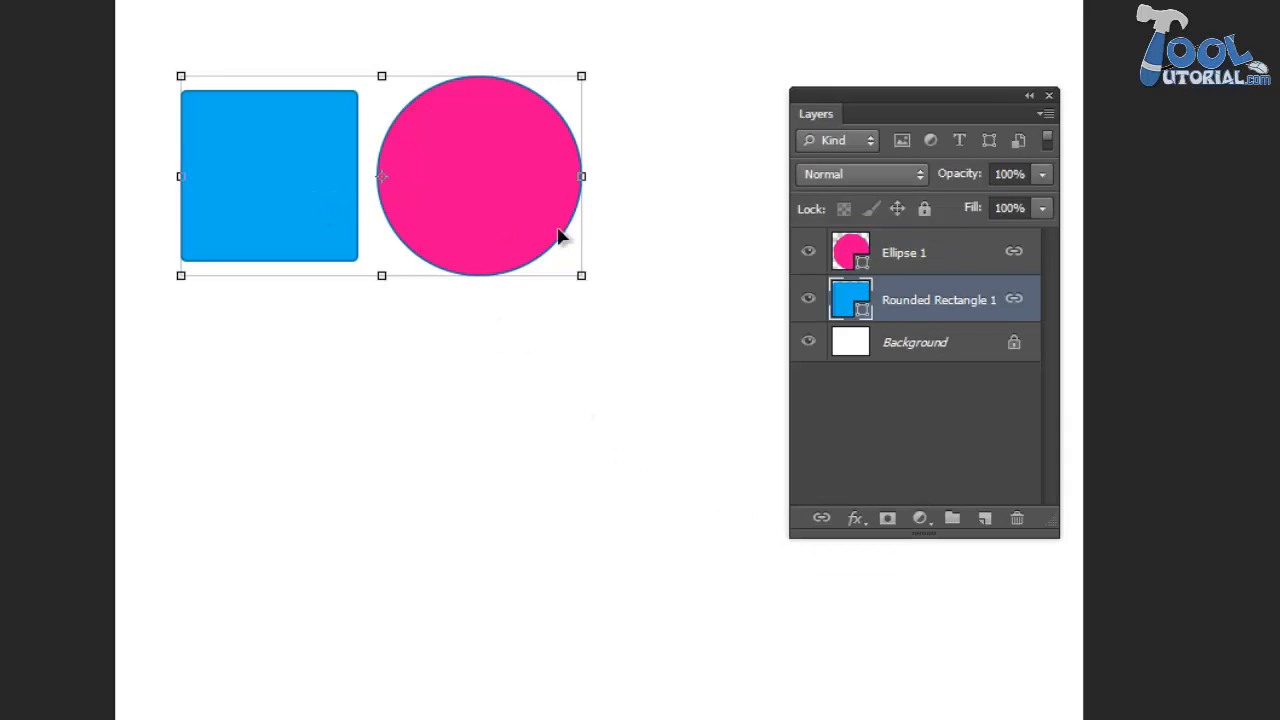
right_click(948, 311)
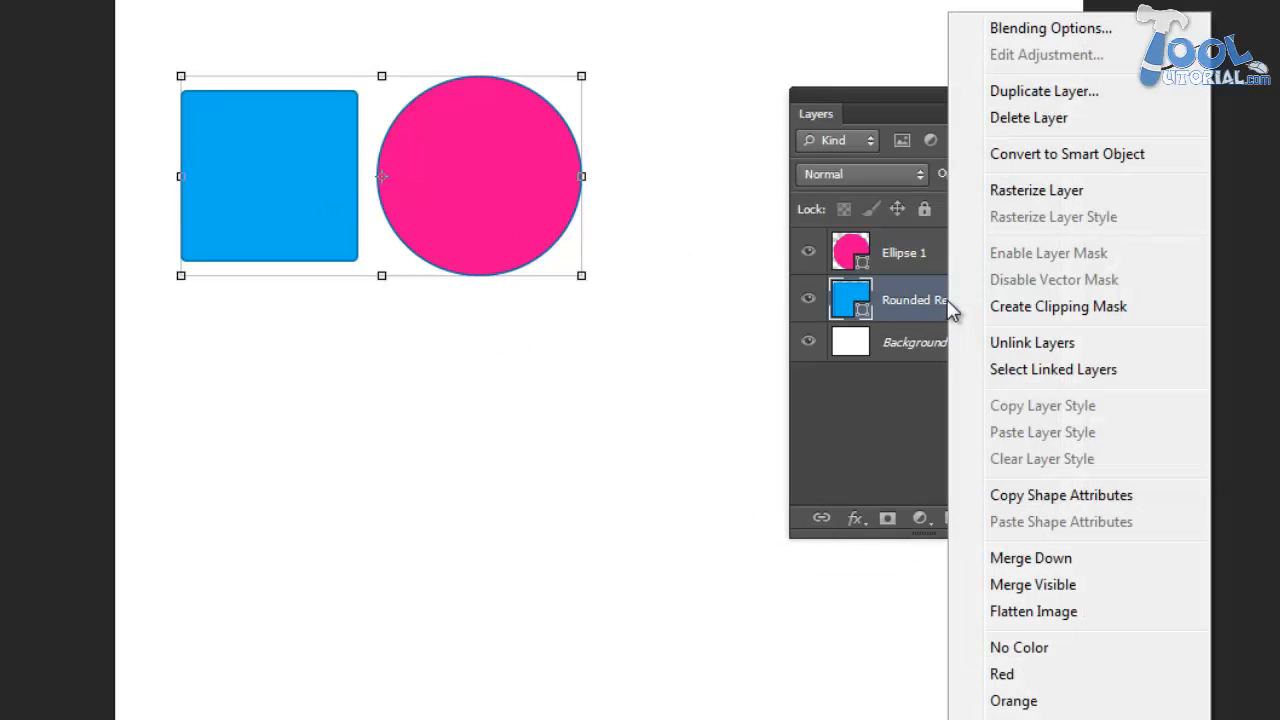
left_click(1070, 346)
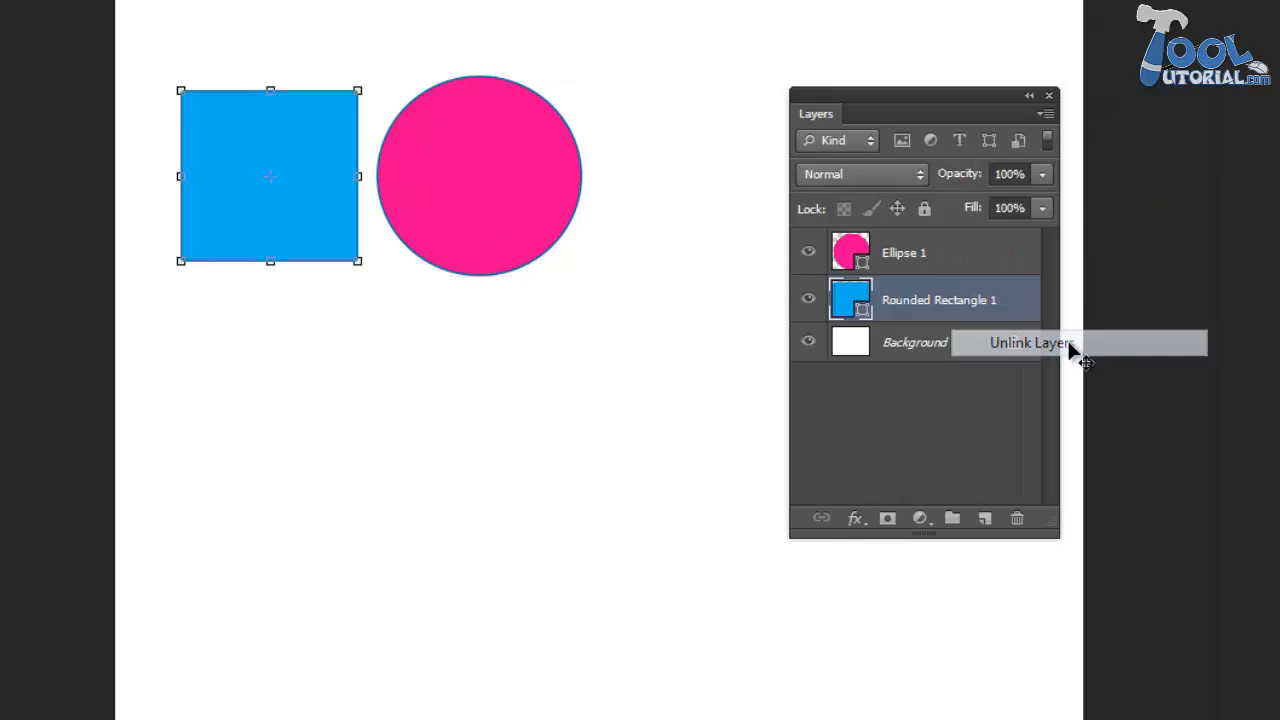
- Move the pink circle slightly right and the blue square slightly left as independent shapes
left_click(677, 350)
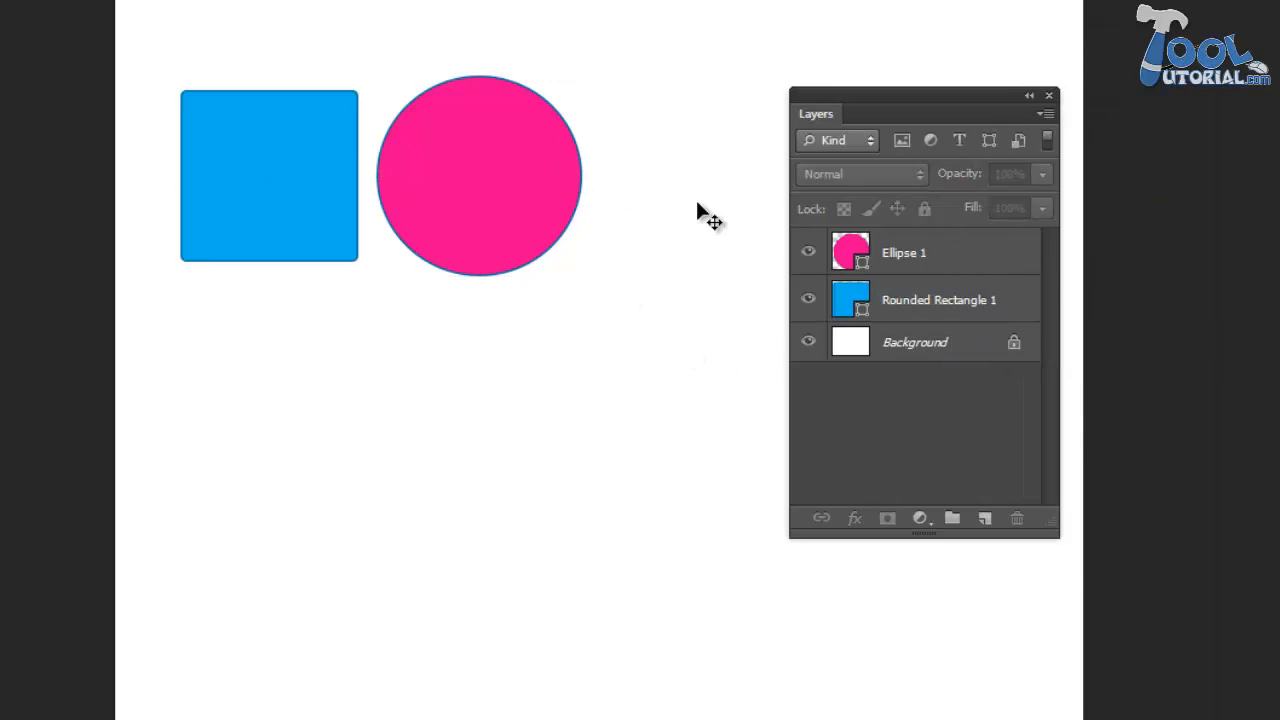
left_click_drag(553, 186, 612, 186)
left_click_drag(277, 214, 251, 214)
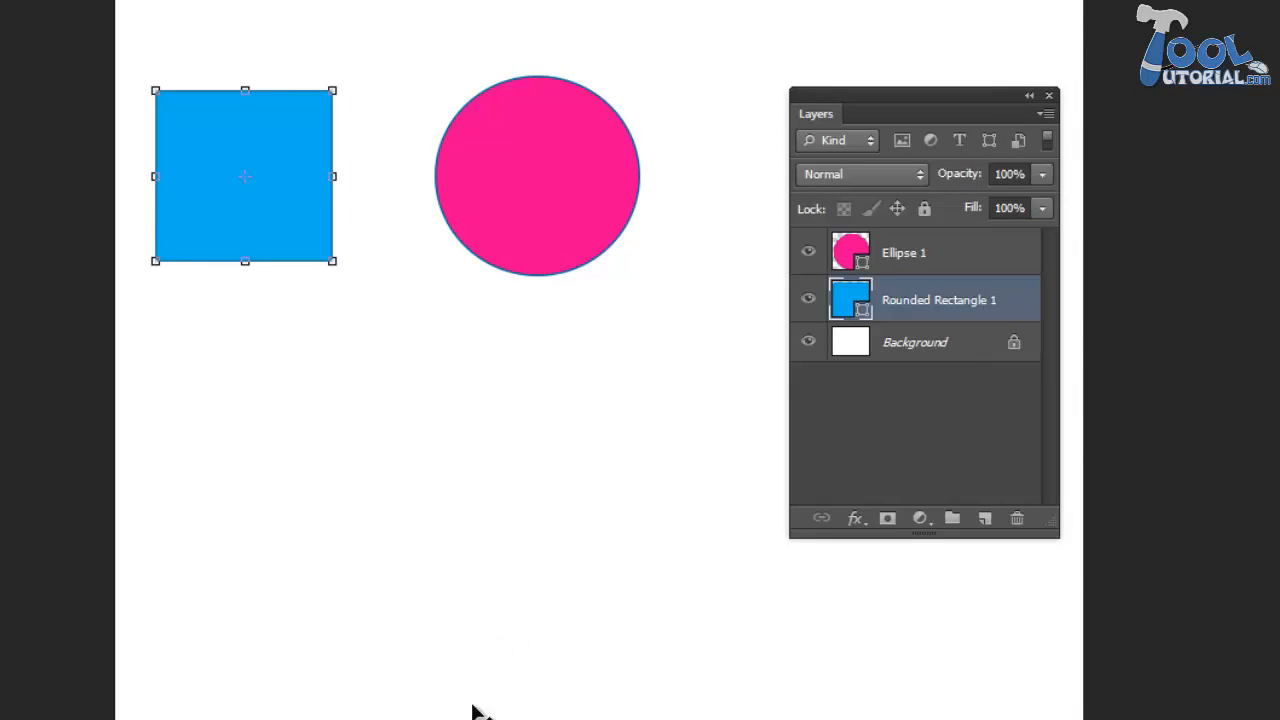
- Set the layer thumbnail display to No Thumbnails and change it to Large Thumbnails
right_click(854, 311)
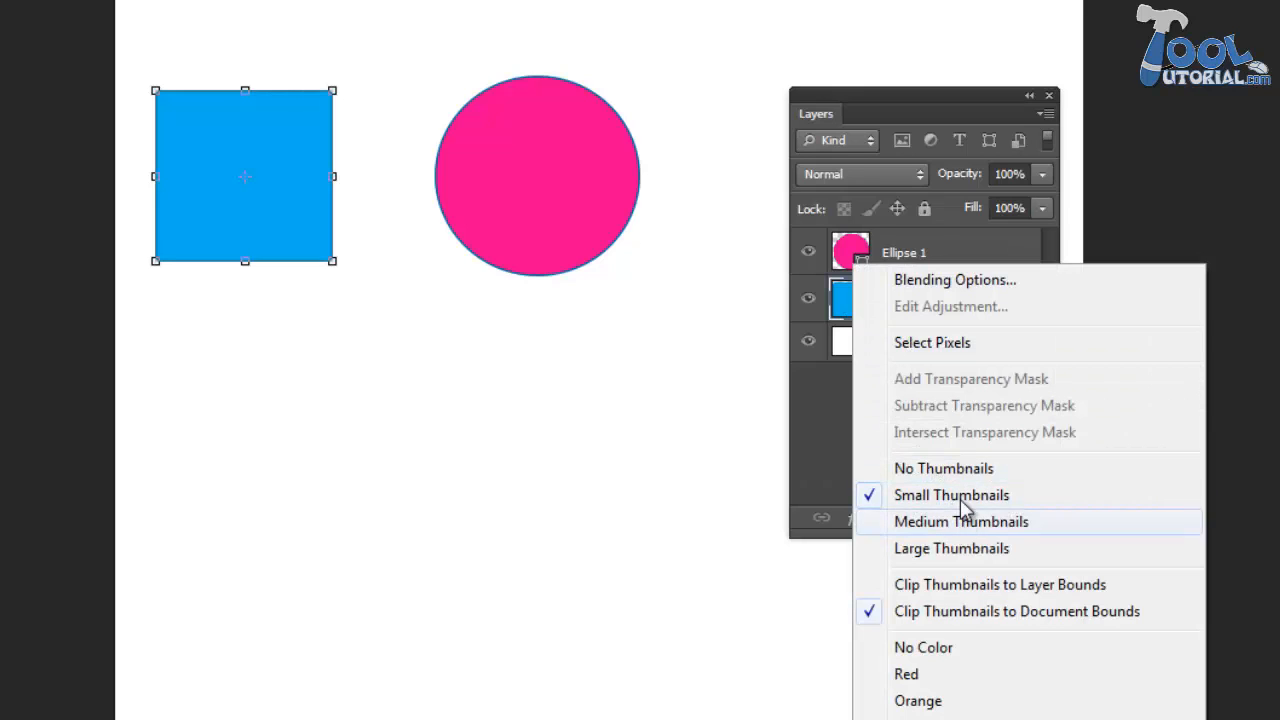
left_click(966, 469)
right_click(846, 277)
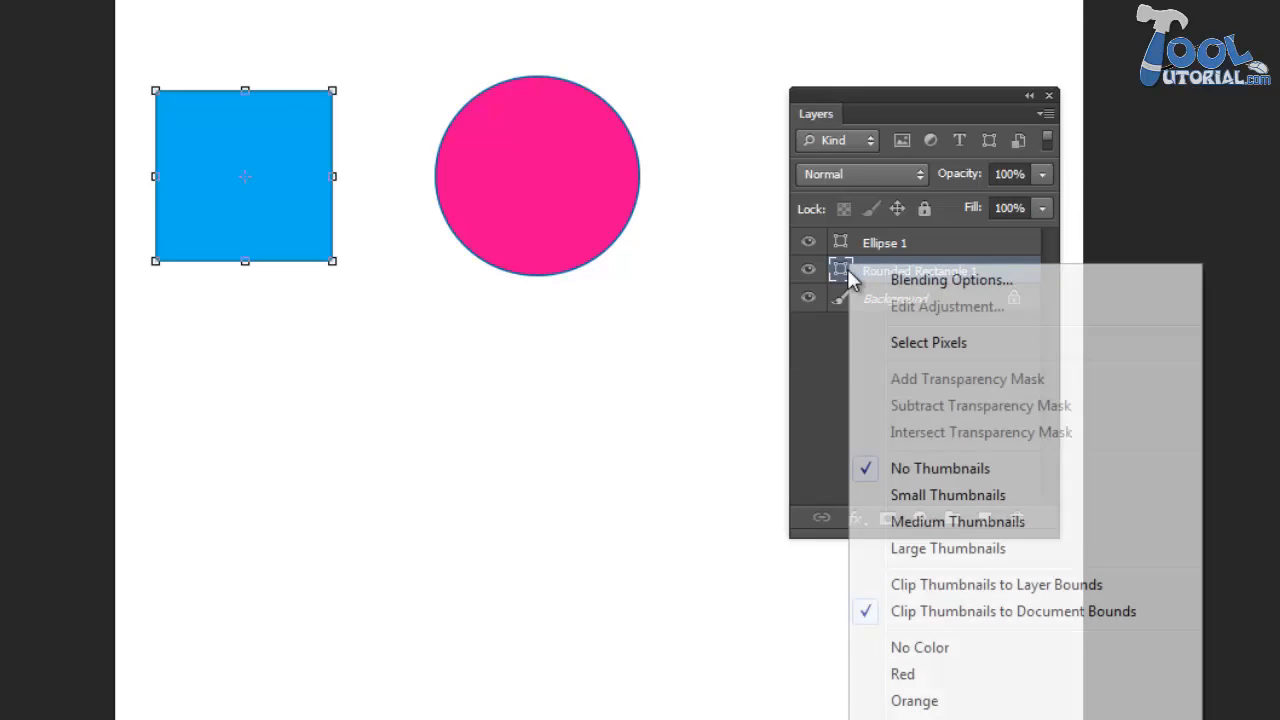
left_click(943, 551)
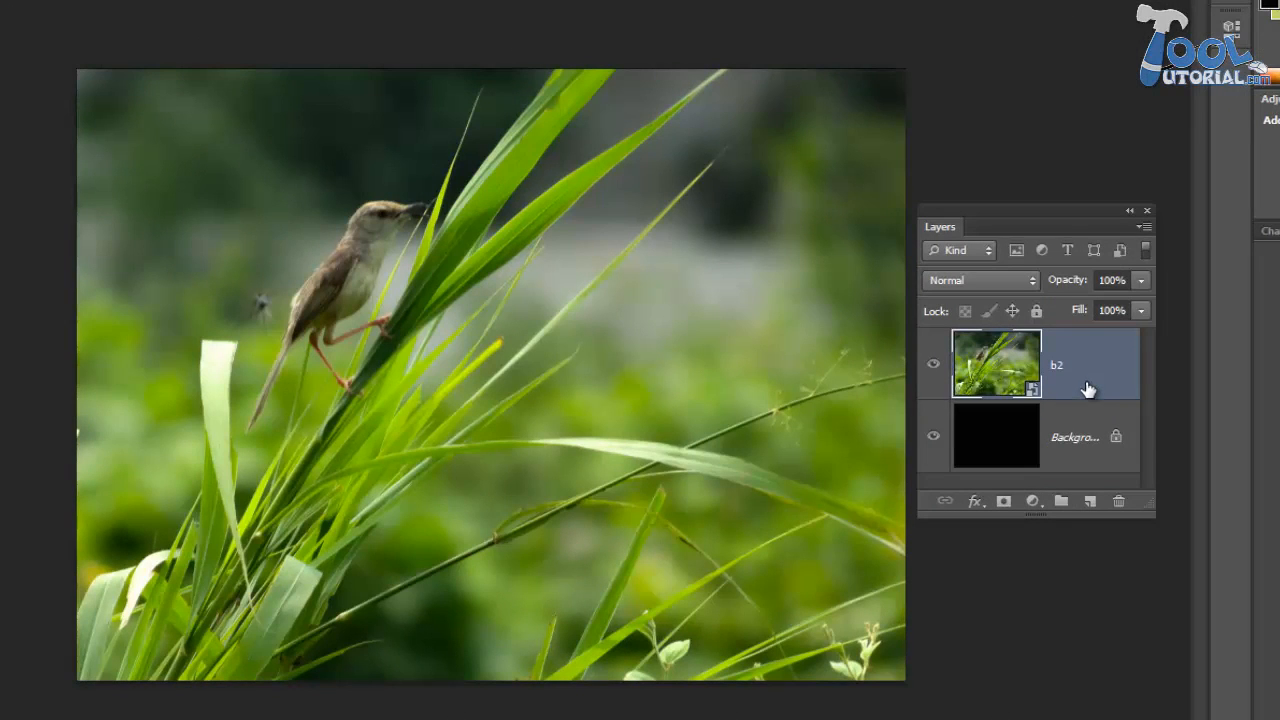
- Rasterize the b2 smart object layer of the bird photo
right_click(1088, 389)
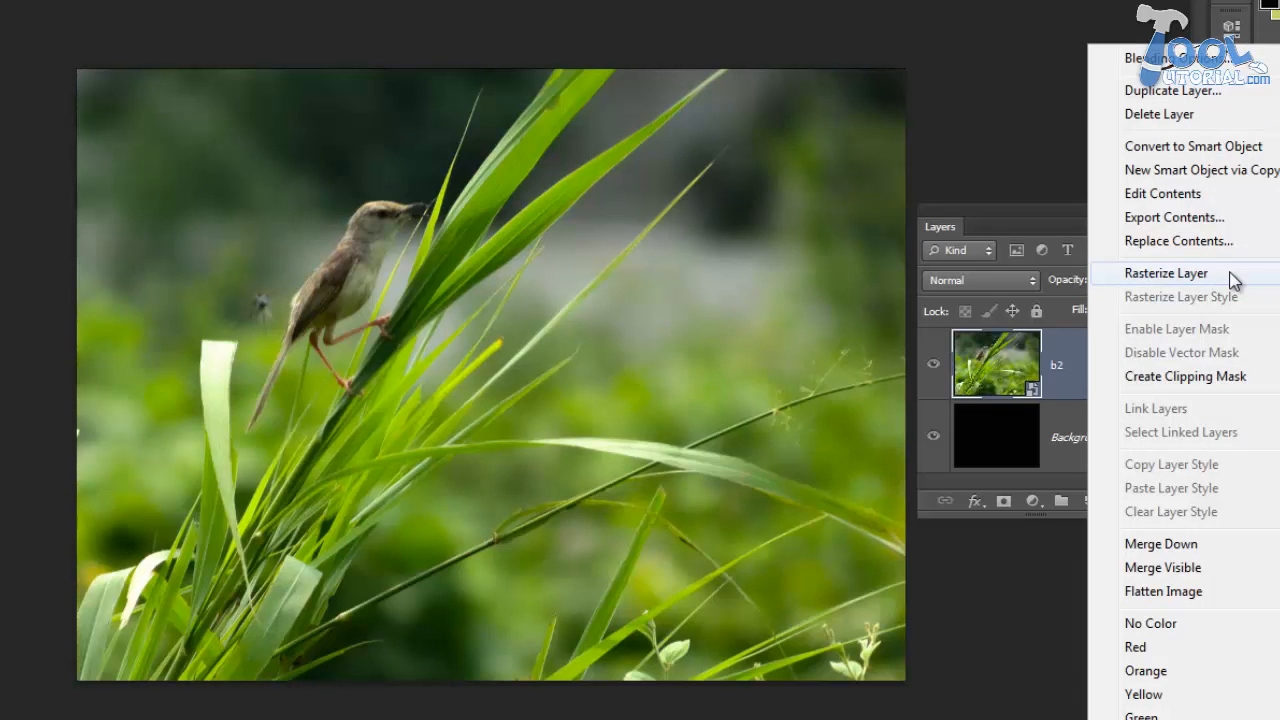
left_click(1232, 280)
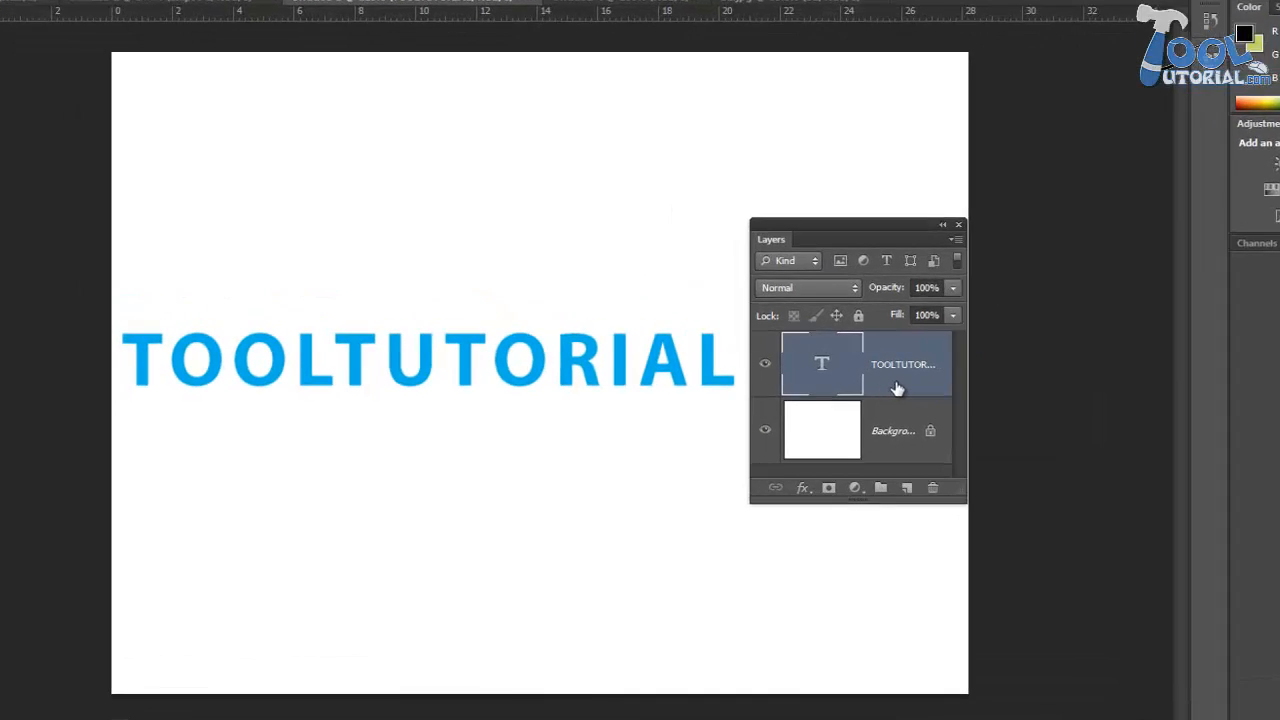
- Paint on the blue TOOLTUTORIAL type layer with the Brush tool and agree to rasterize the type
right_click(897, 383)
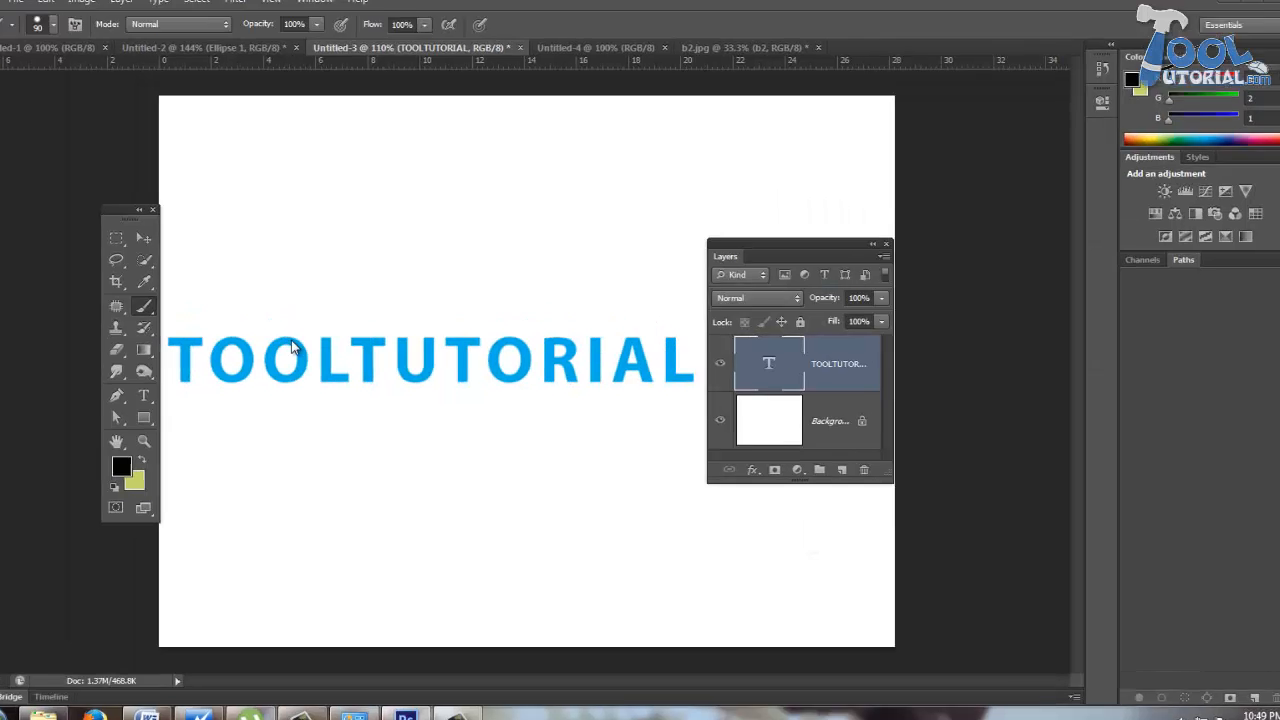
left_click(560, 314)
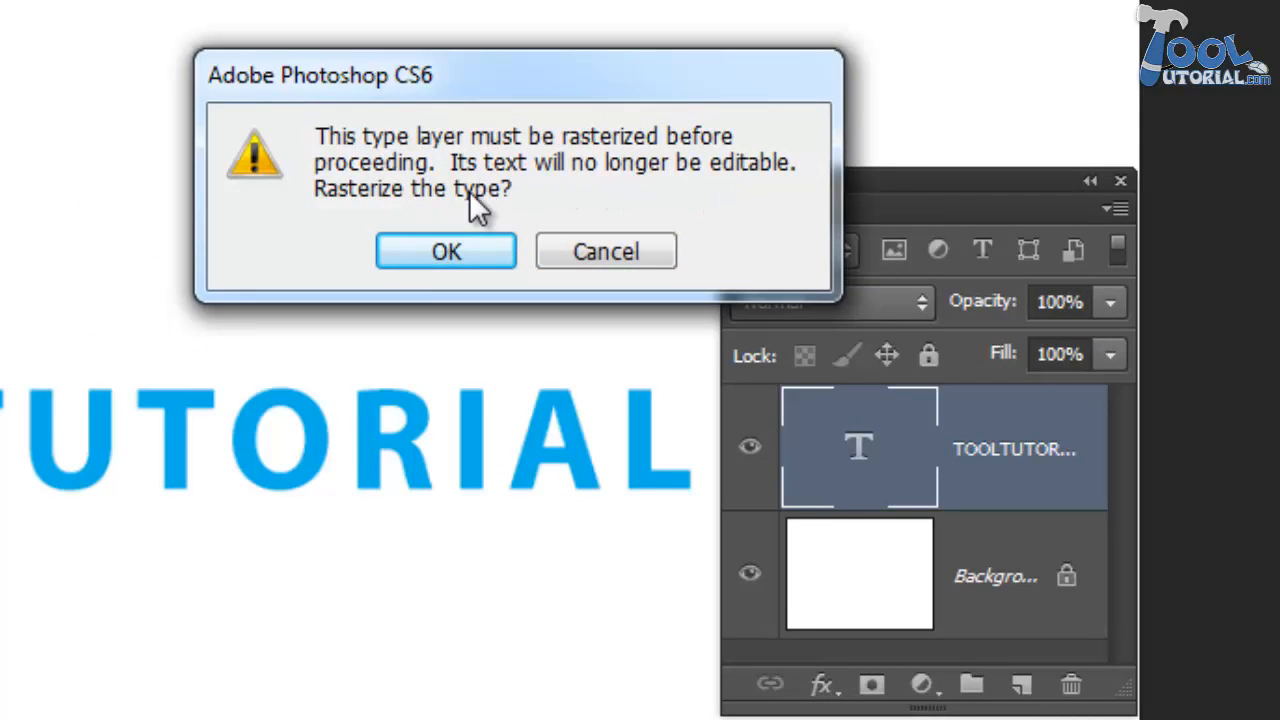
left_click(477, 249)
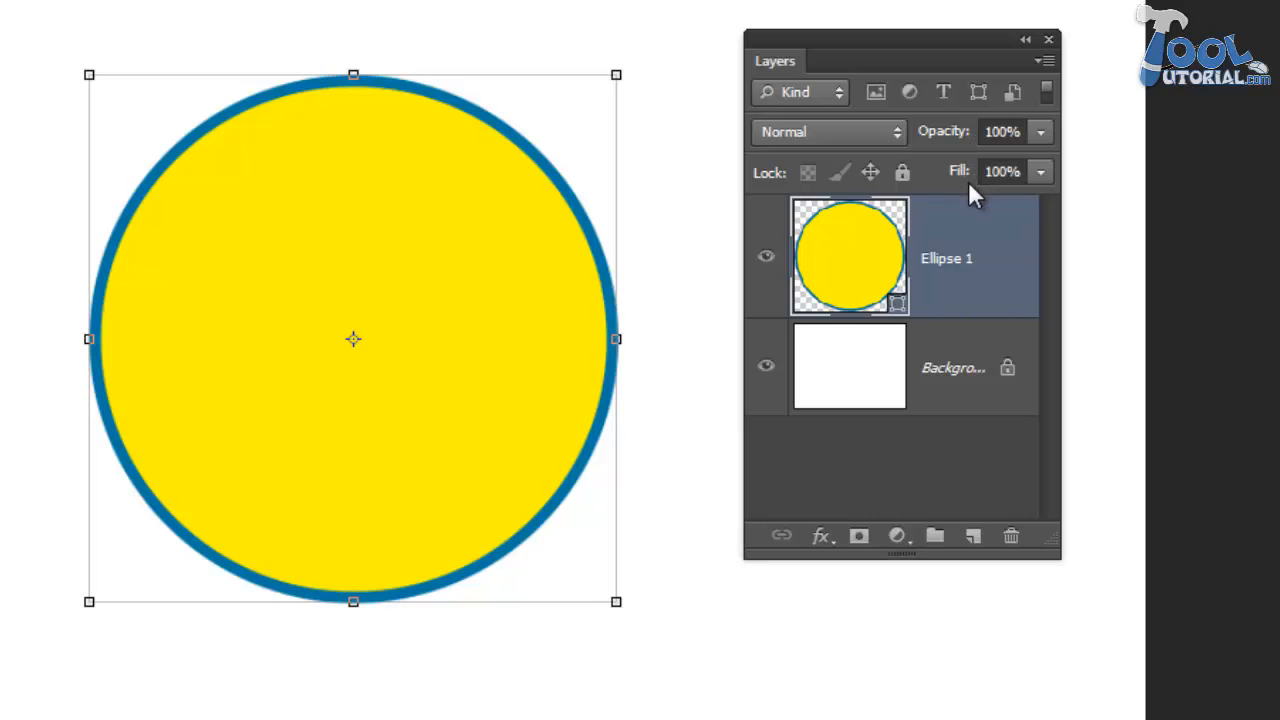
- Test Ellipse 1 at 30% opacity and at 47% and 0% fill, restoring both settings to 100%
left_click(1041, 133)
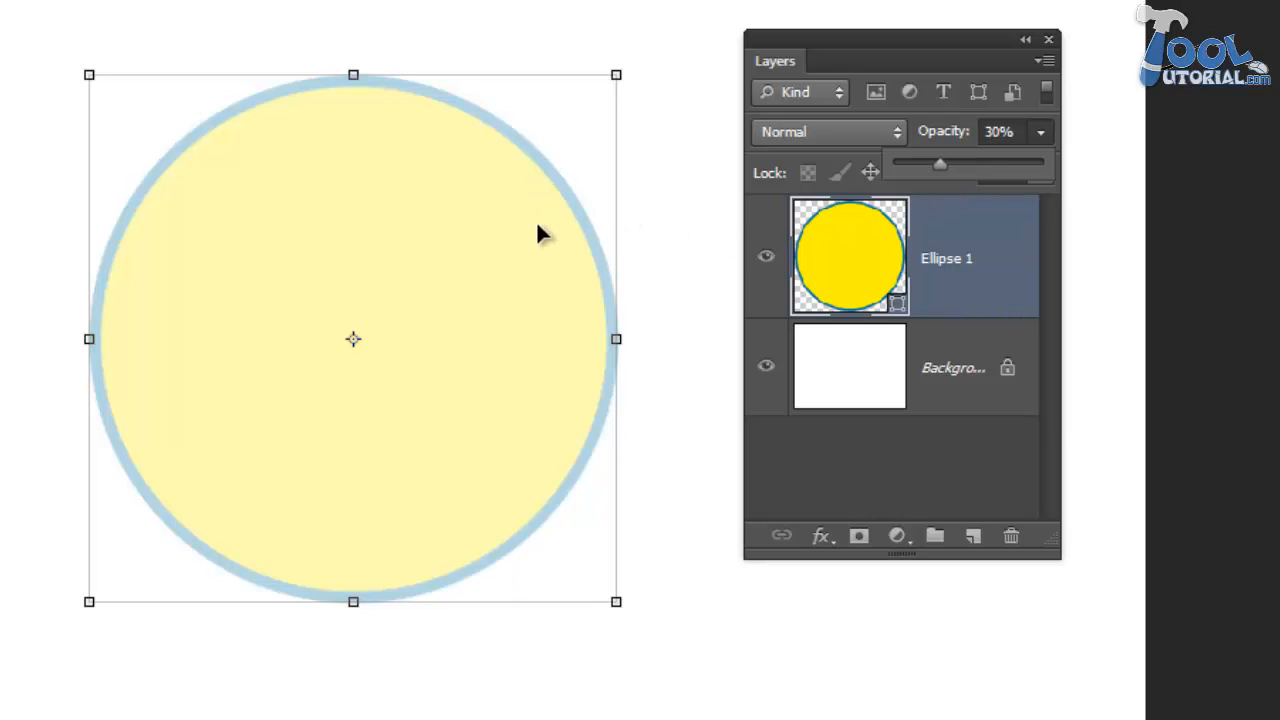
left_click_drag(941, 158, 1066, 180)
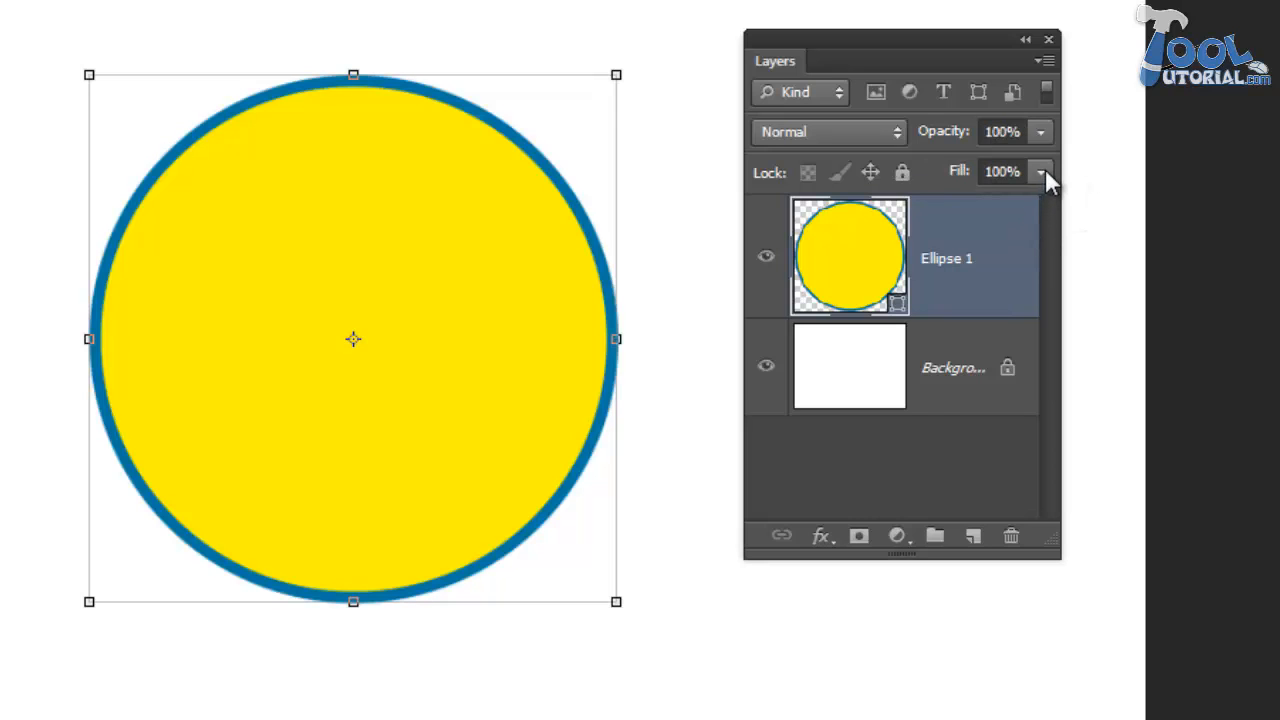
left_click(1044, 172)
left_click_drag(1039, 202, 963, 210)
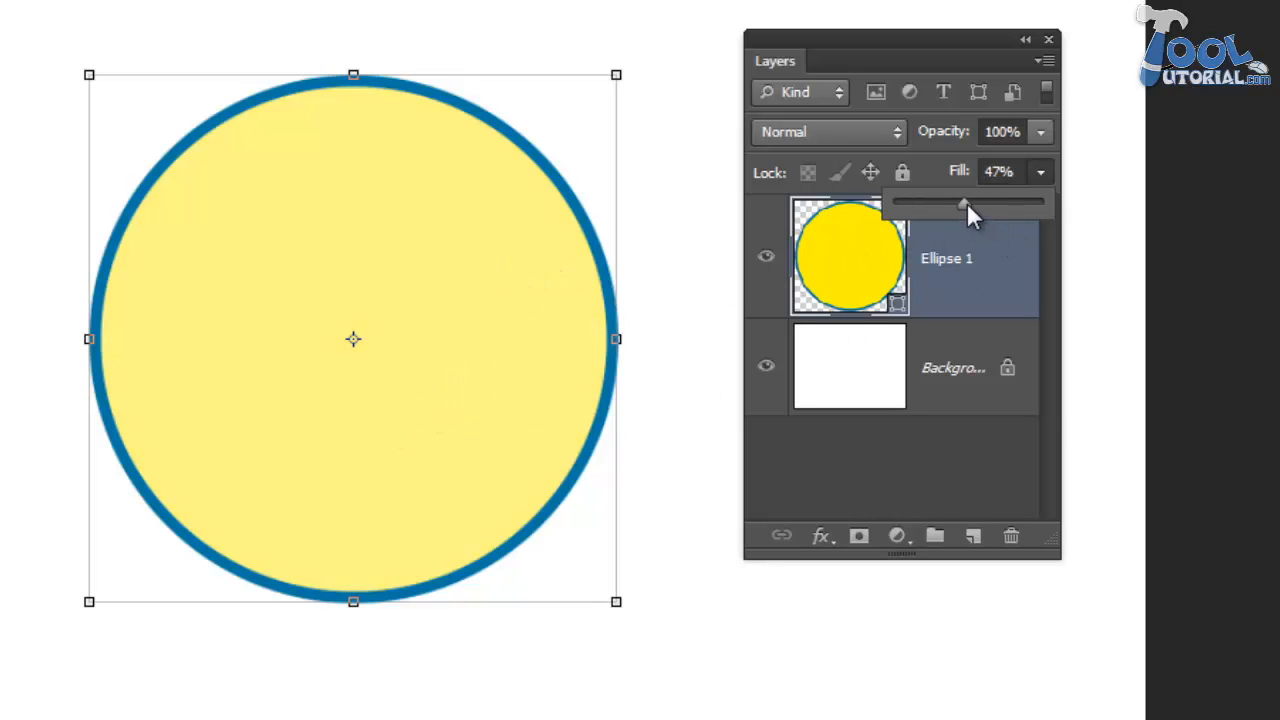
left_click_drag(966, 204, 878, 212)
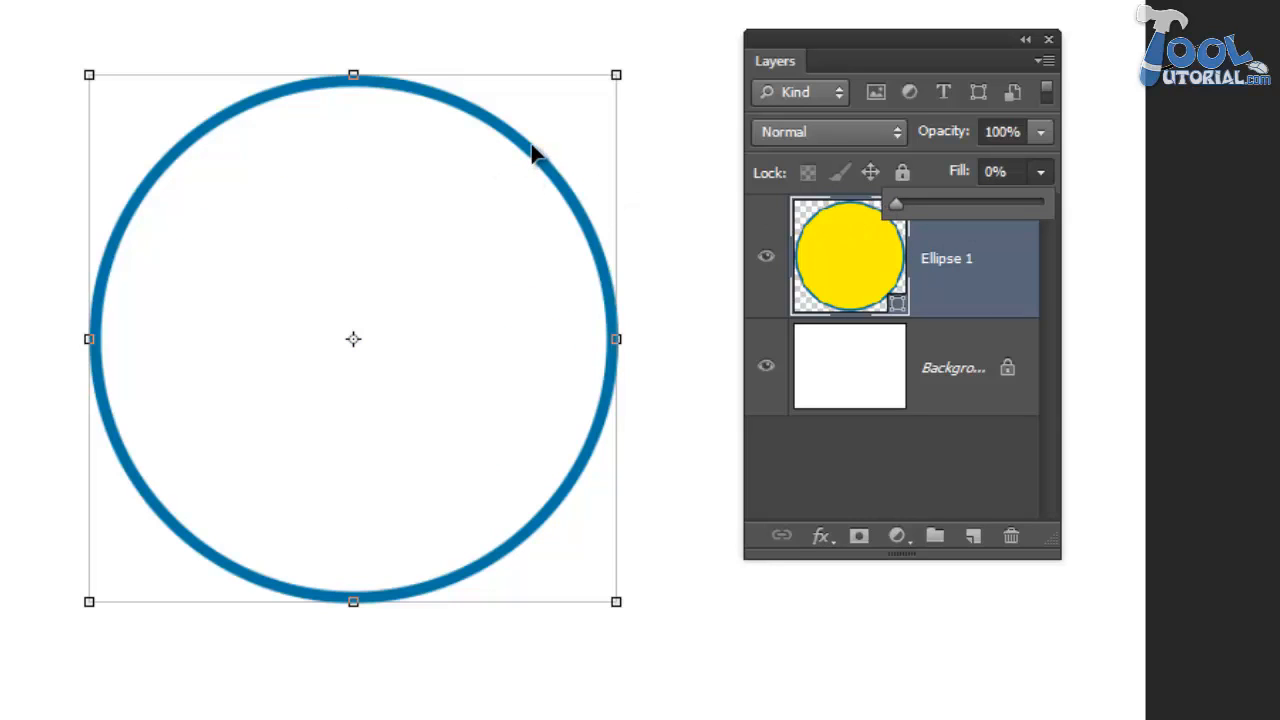
left_click_drag(896, 204, 1123, 214)
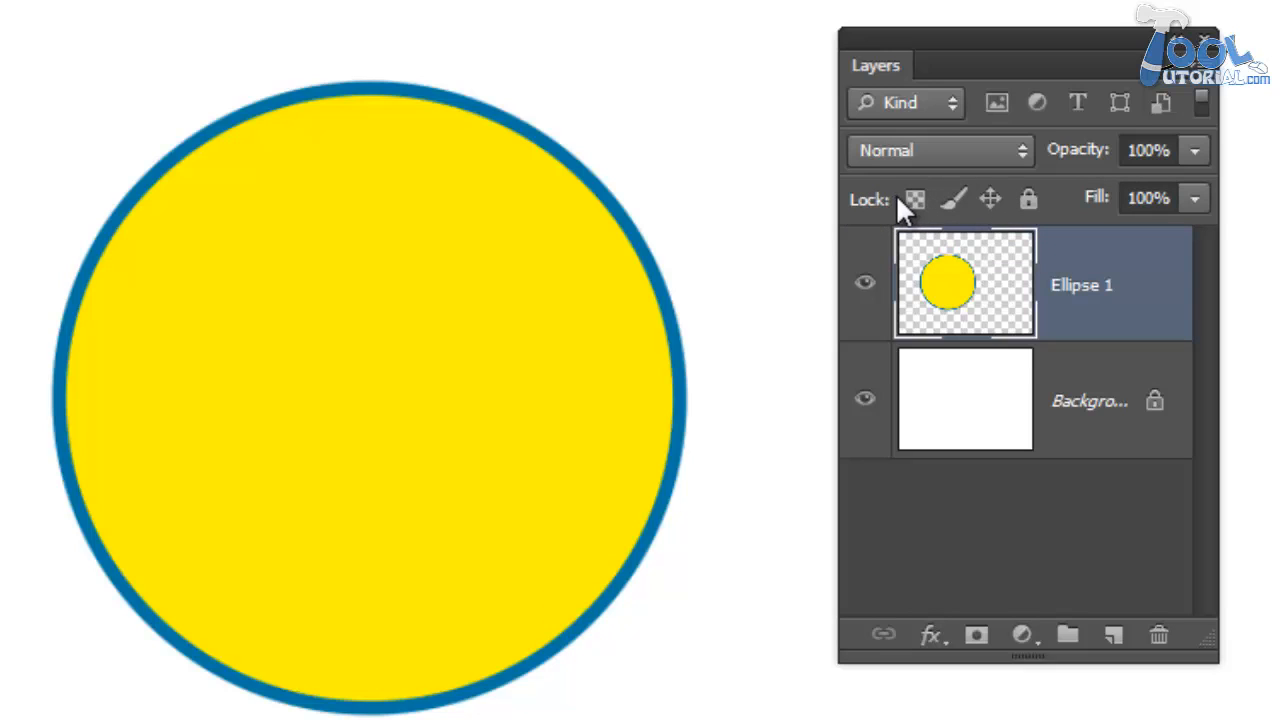
- Apply Lock All to the Ellipse 1 layer and try to paint on the circle with the Brush tool
left_click(1029, 207)
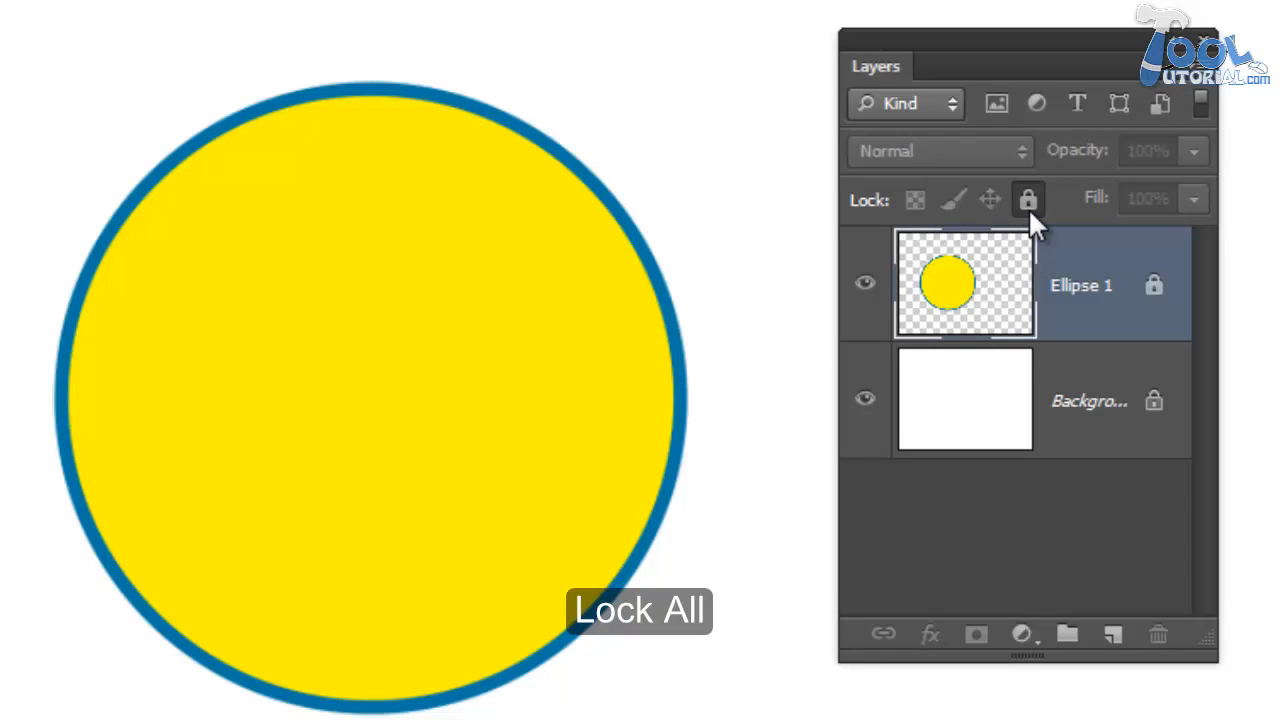
left_click(578, 279)
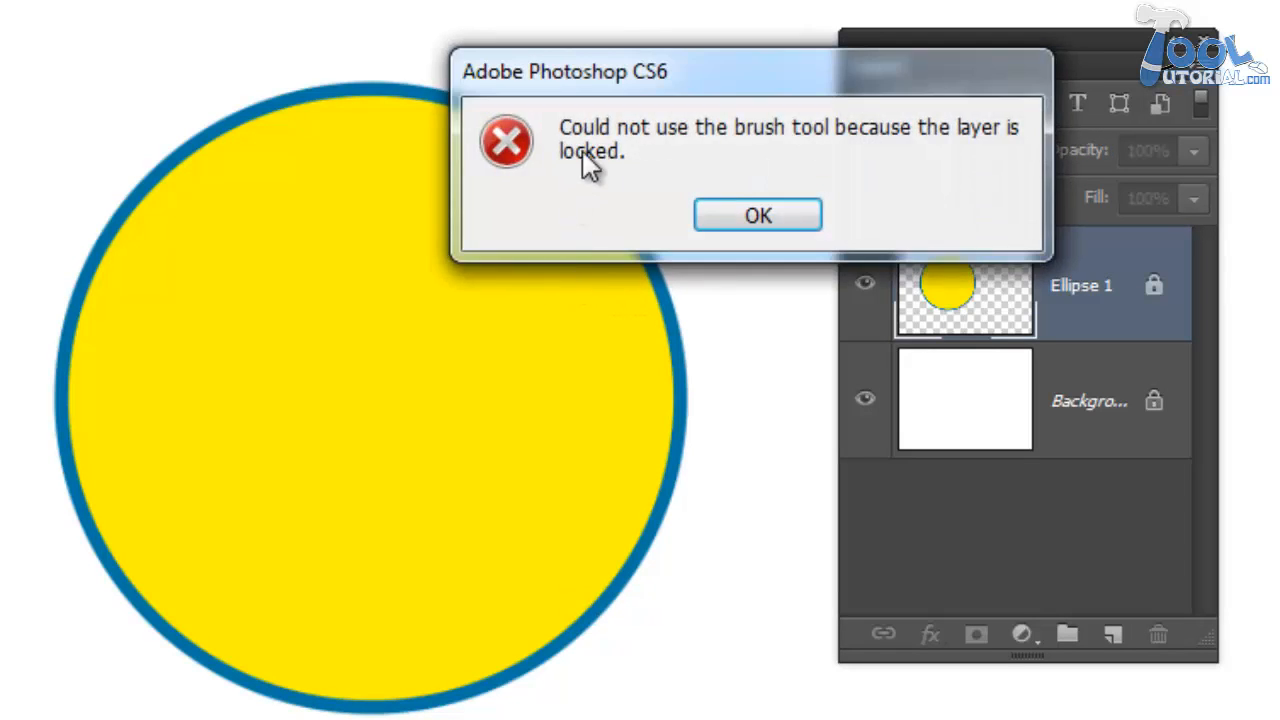
left_click(770, 211)
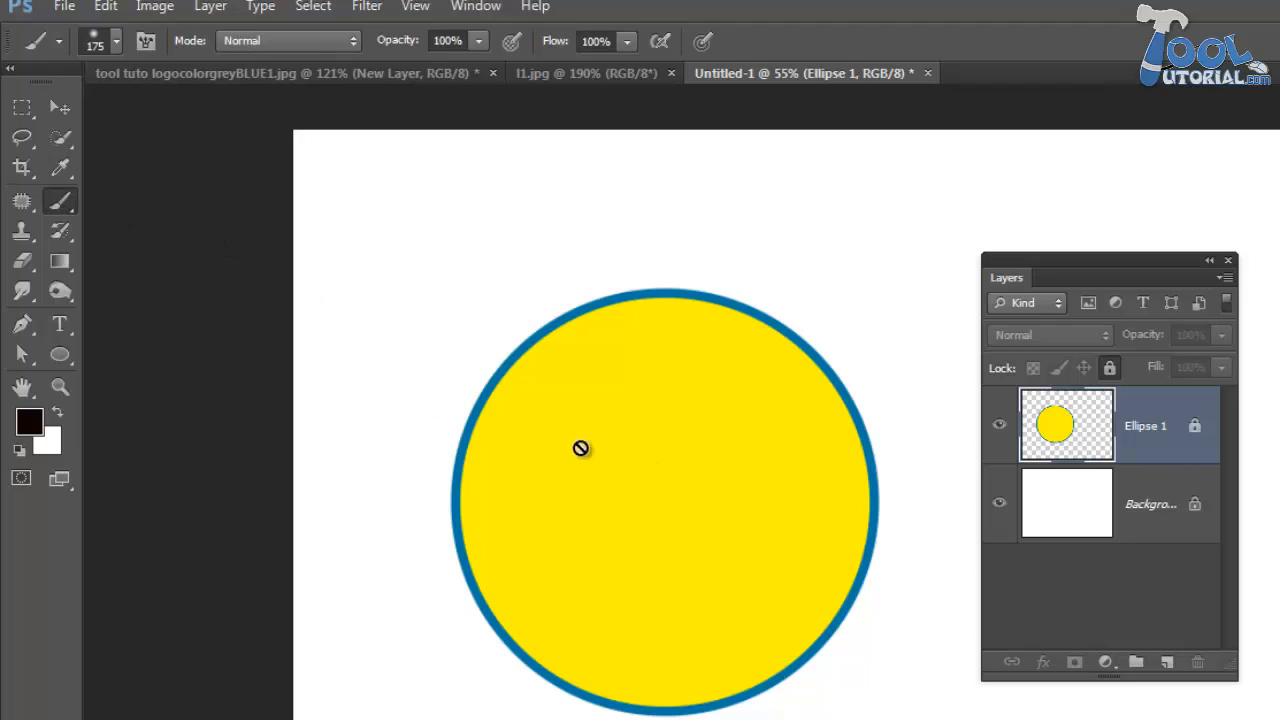
- Replace the full lock on Ellipse 1 with a position lock and try to move the circle
key("v")
left_click(1109, 368)
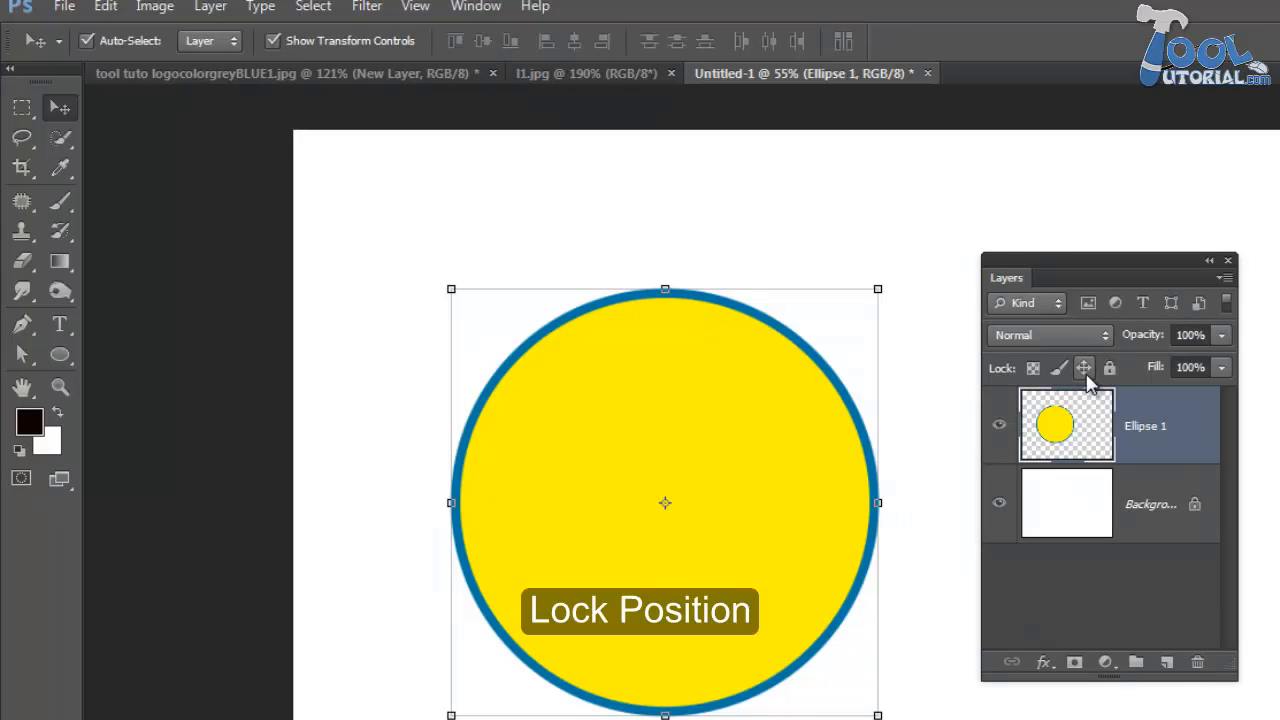
left_click(1085, 370)
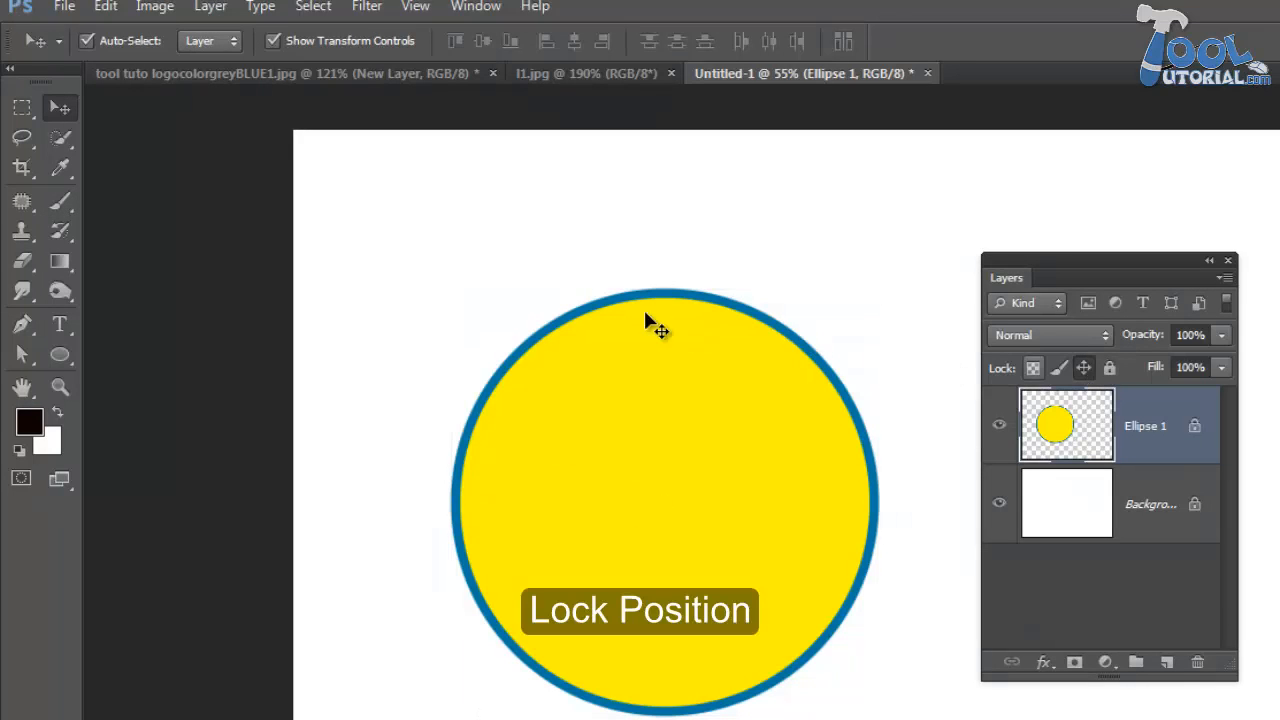
left_click_drag(586, 398, 623, 403)
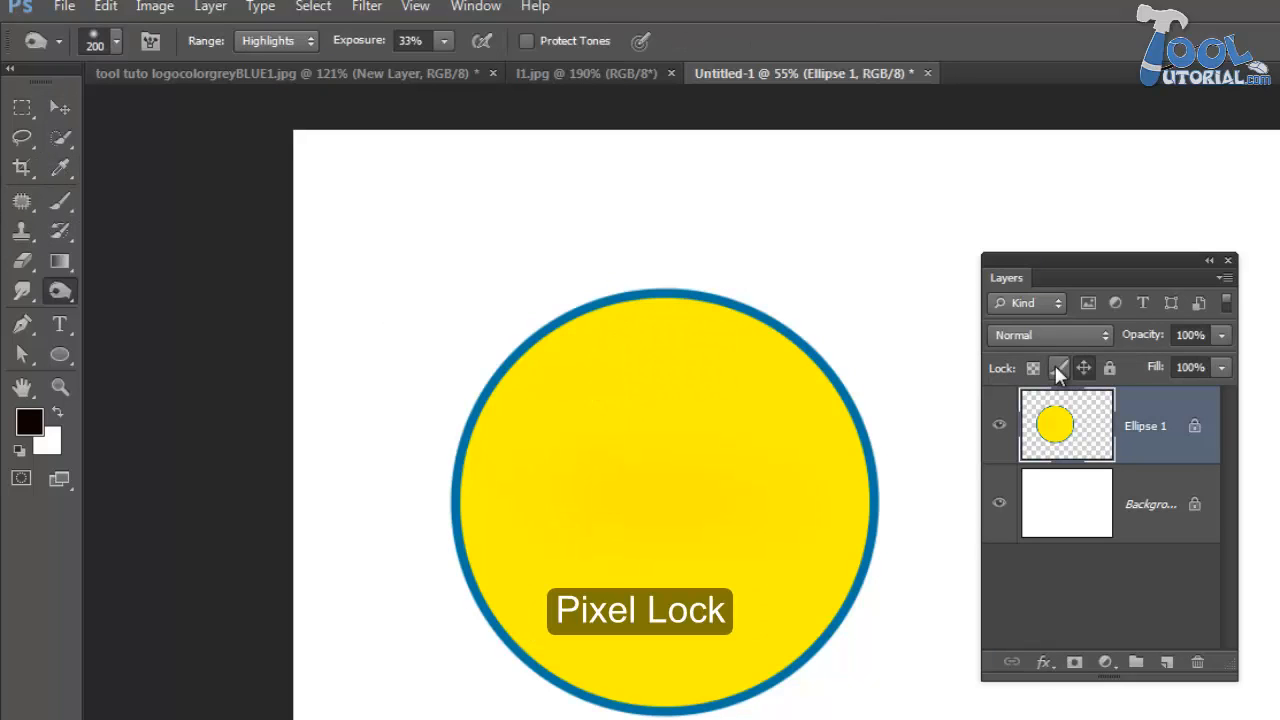
- Lock the image pixels of Ellipse 1 and try to use the Burn tool on the circle
left_click(1057, 367)
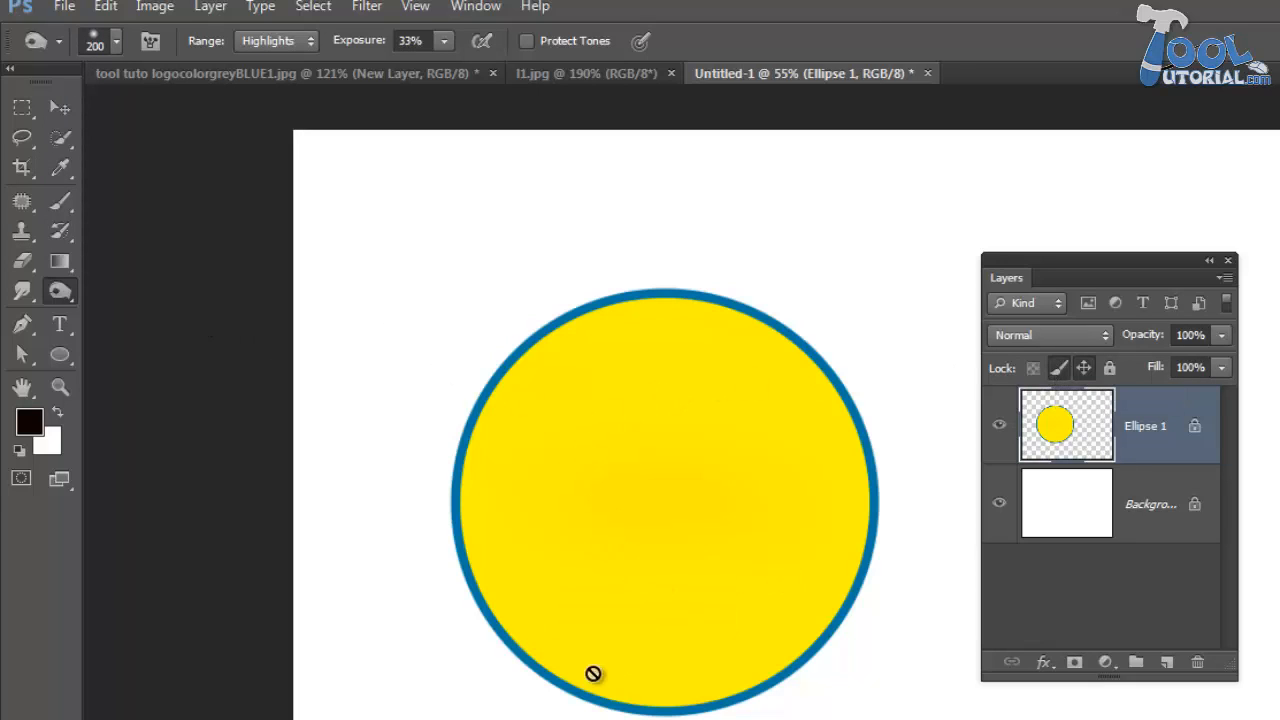
left_click(731, 573)
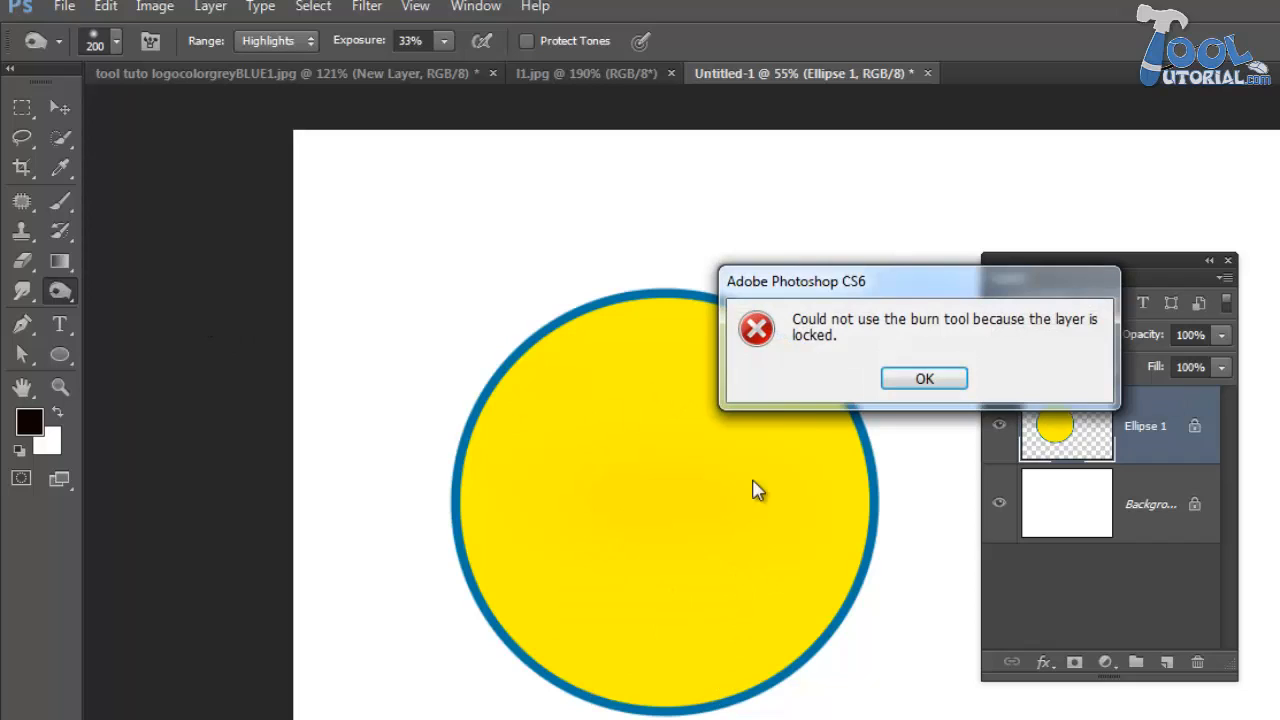
left_click(927, 379)
- Try the Brush tool over the pixel-locked circle and switch to the Sponge tool
left_click(60, 203)
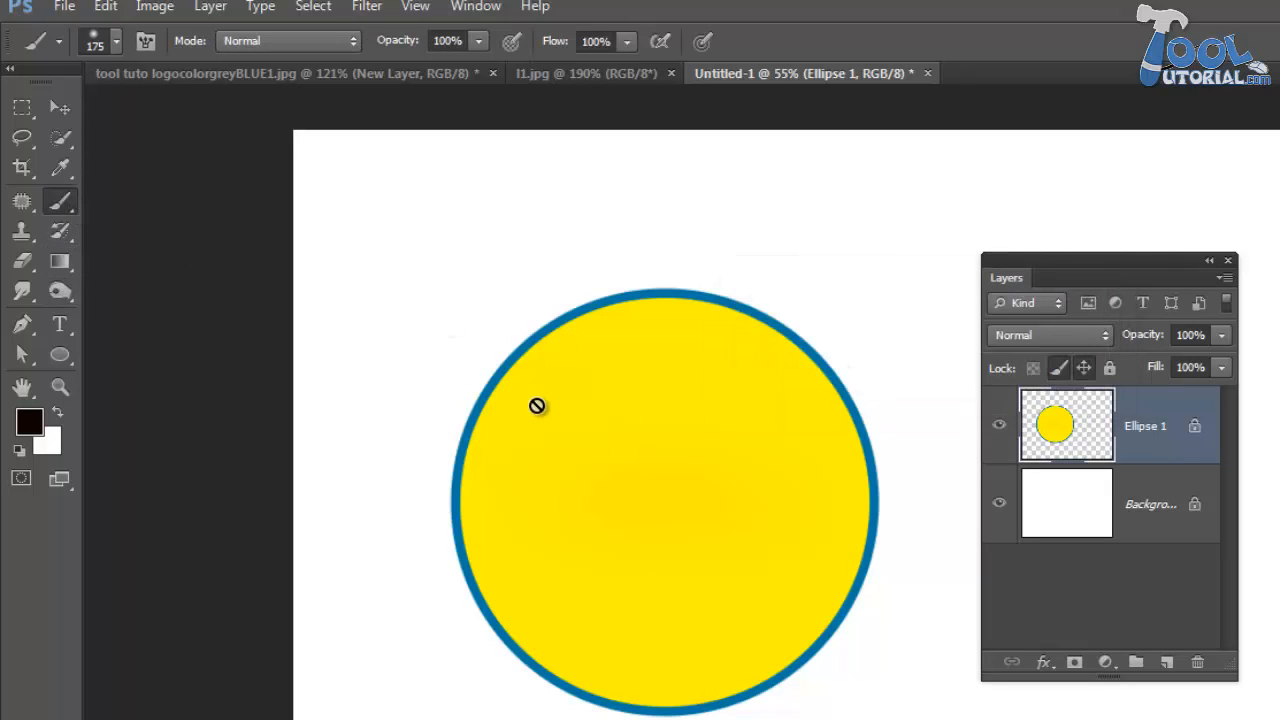
left_click(70, 288)
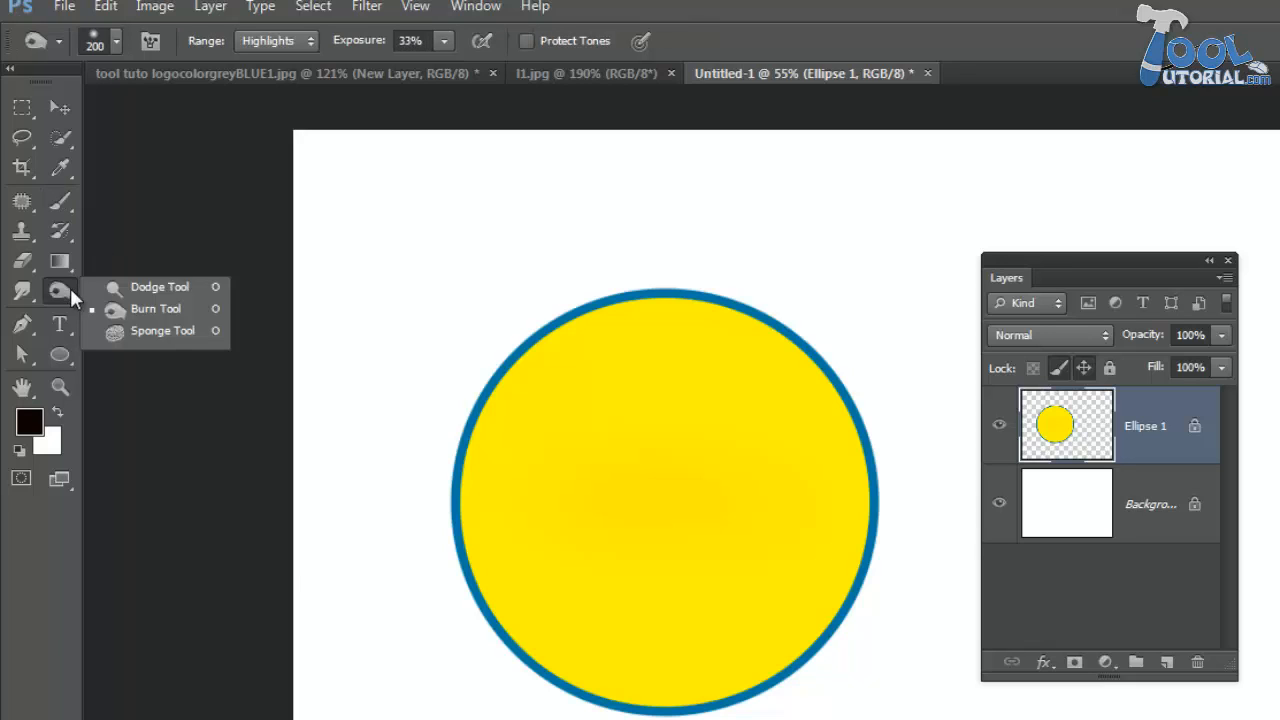
left_click(160, 330)
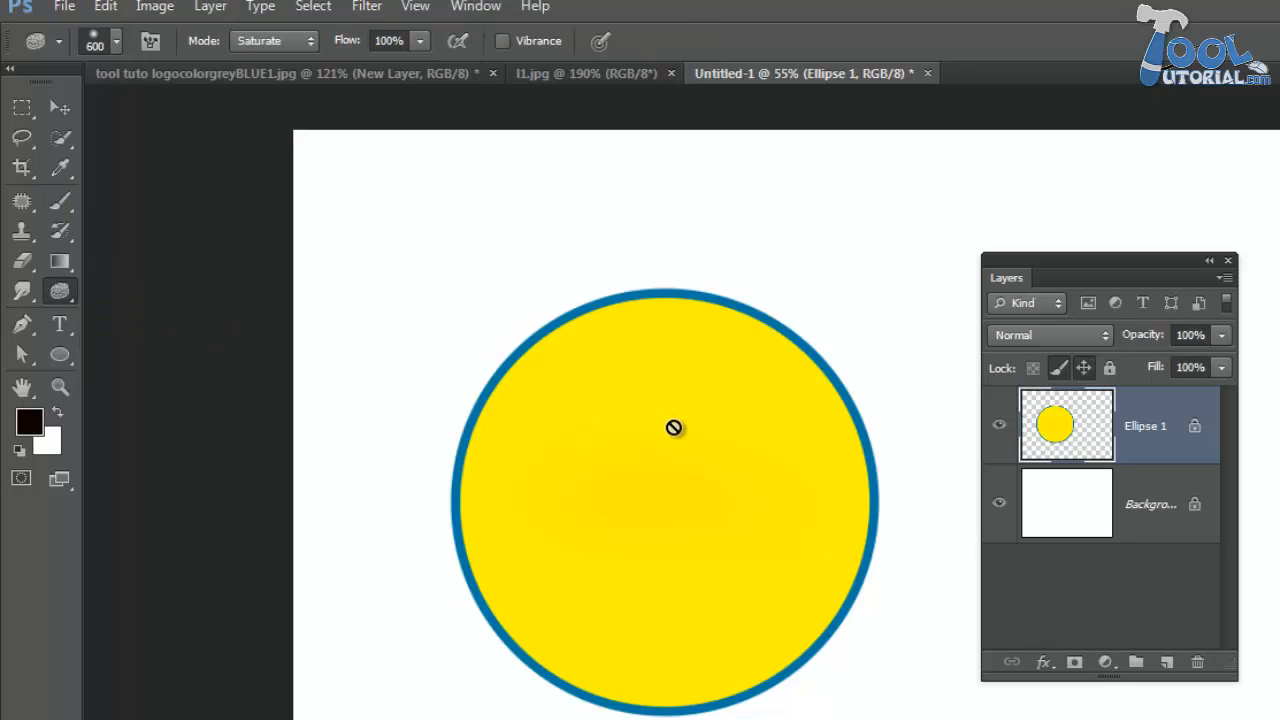
- Replace the image-pixel and position locks on Ellipse 1 with a transparent-pixel lock, and reduce the Sponge tool's size to 100
left_click(1061, 370)
left_click(1084, 373)
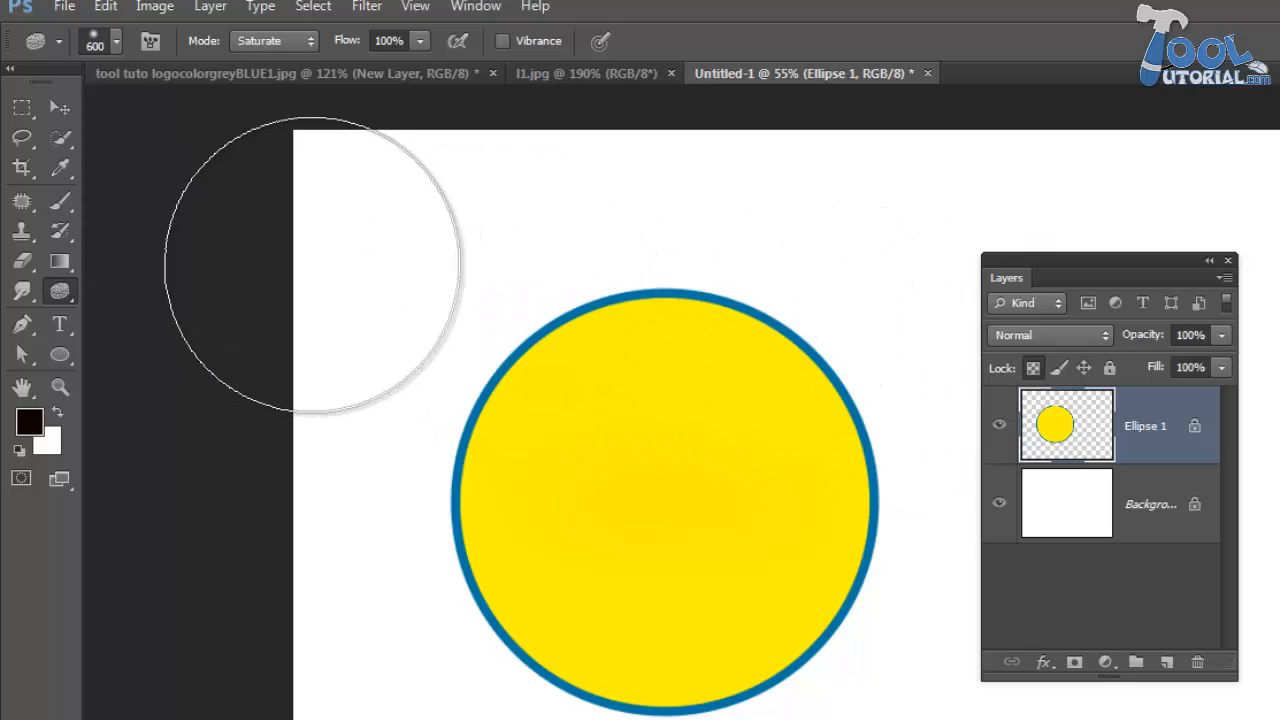
key("bracketleft")
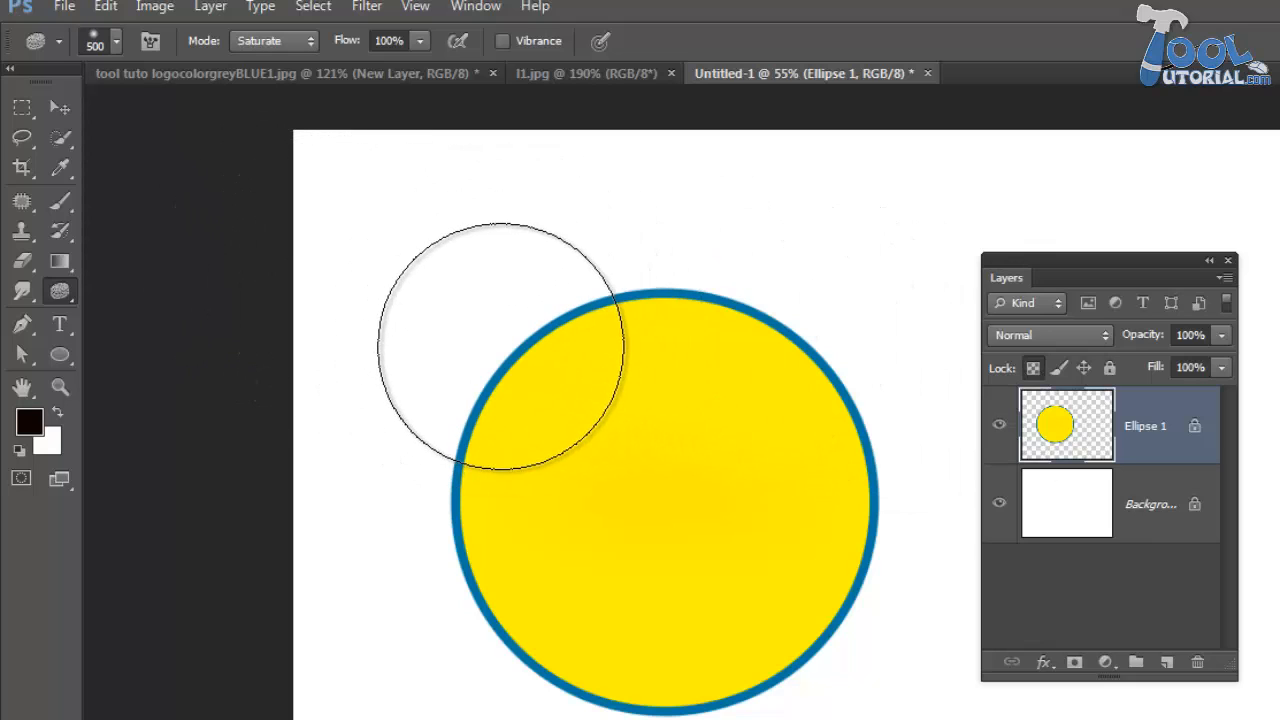
key("bracketleft")
key("bracketleft")
key("bracketleft")
key("bracketleft")
key("bracketleft")
key("bracketleft")
key("bracketleft")
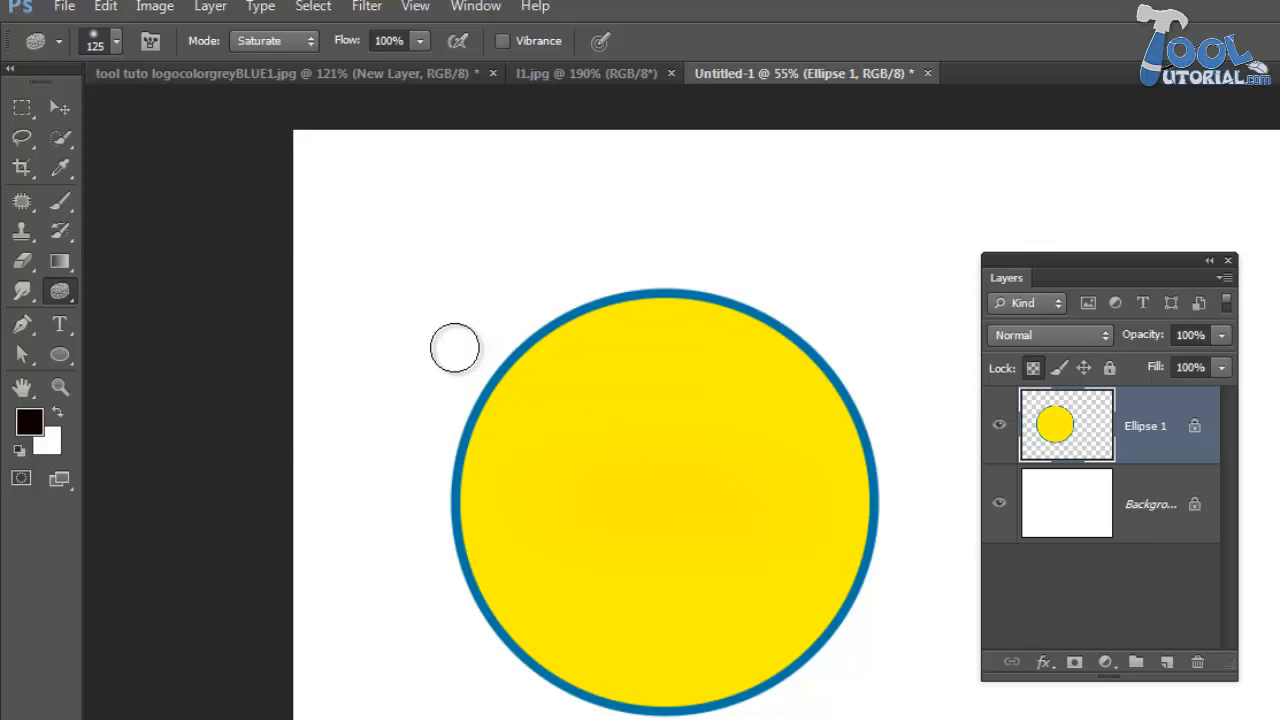
key("bracketleft")
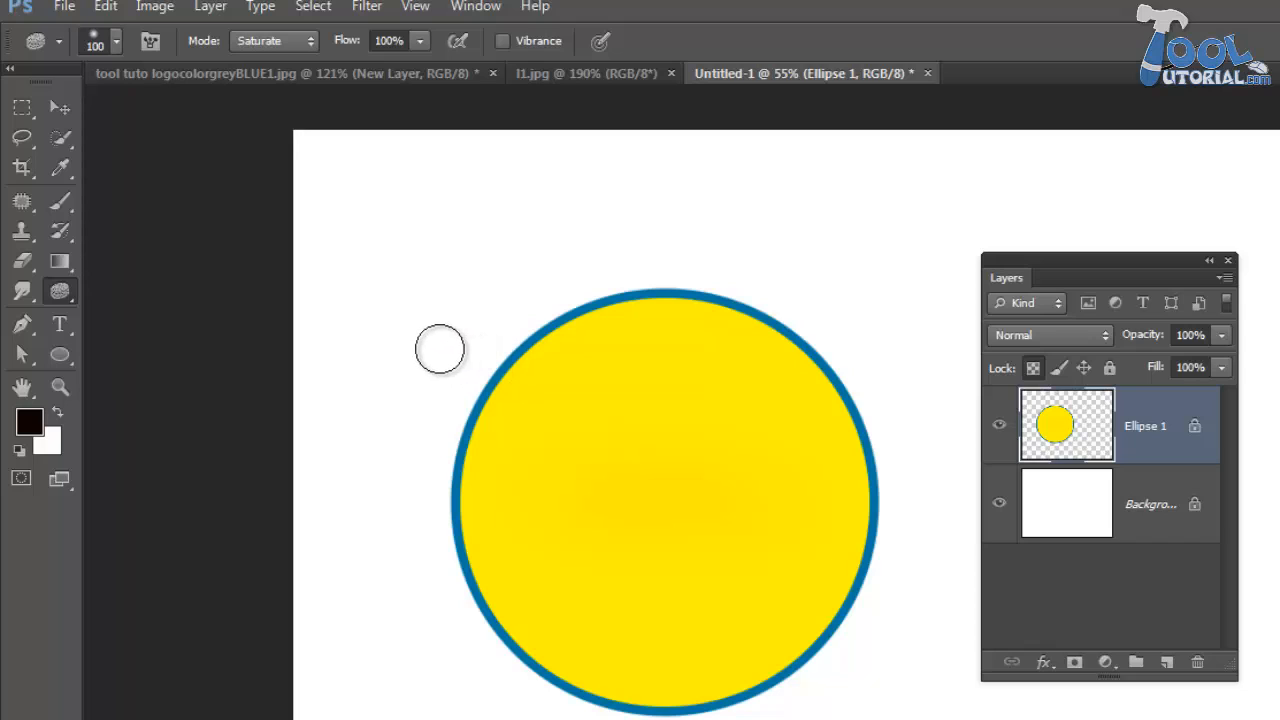
- Try Brush strokes across the circle and its surroundings, first with Ellipse 1's transparent pixels unlocked and again with them locked
left_click(70, 199)
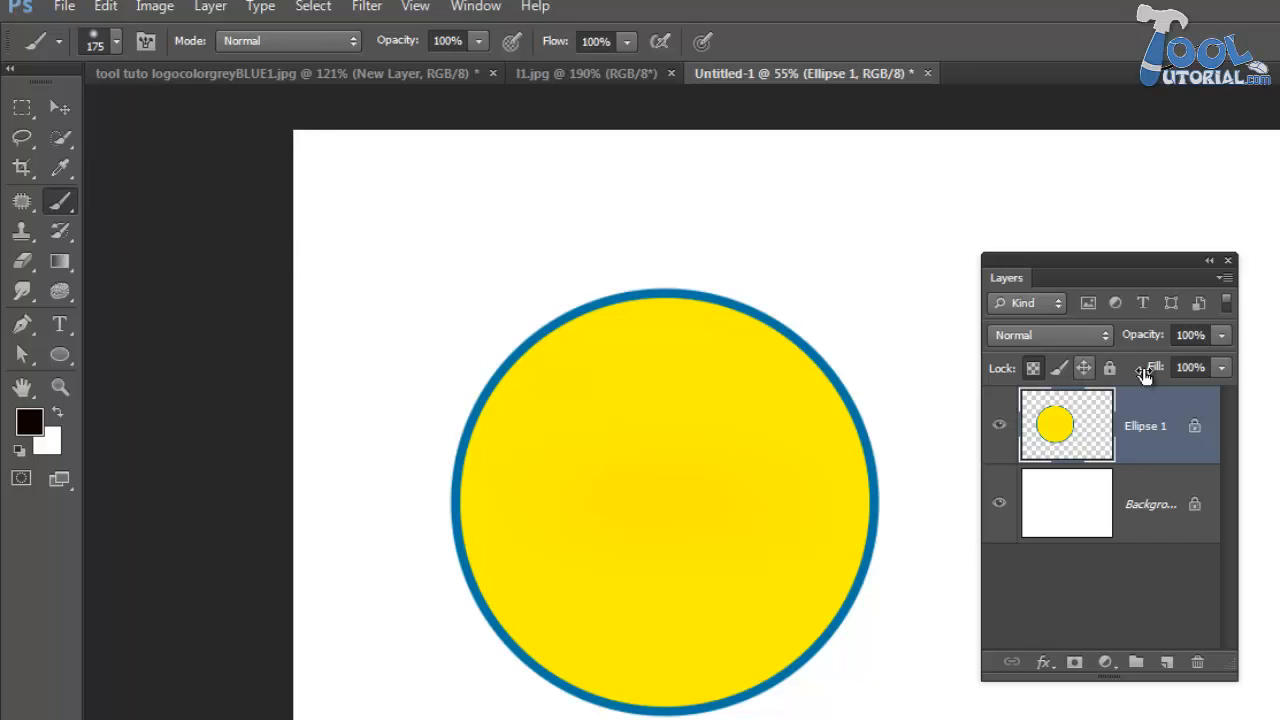
left_click(1035, 368)
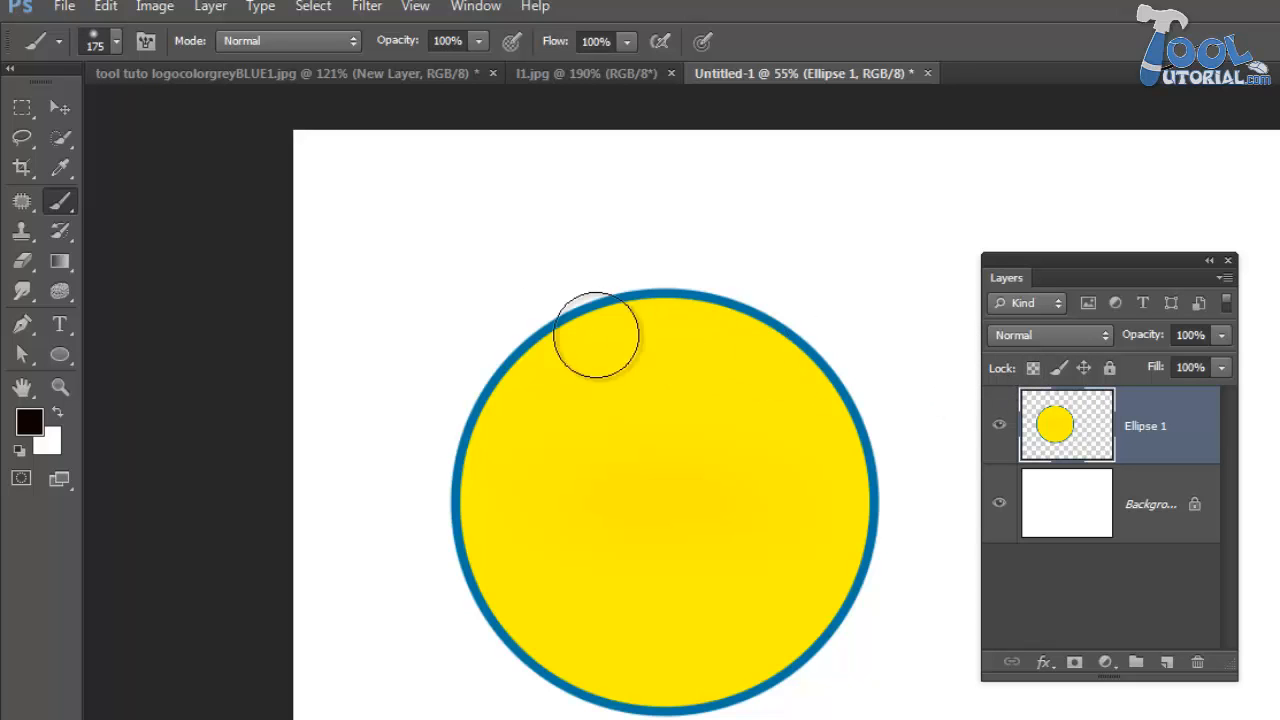
mouse_move(368, 333)
left_mouse_down()
mouse_move(890, 392)
mouse_move(914, 436)
mouse_move(829, 478)
mouse_move(388, 487)
mouse_move(356, 509)
mouse_move(475, 597)
mouse_move(966, 688)
left_mouse_up()
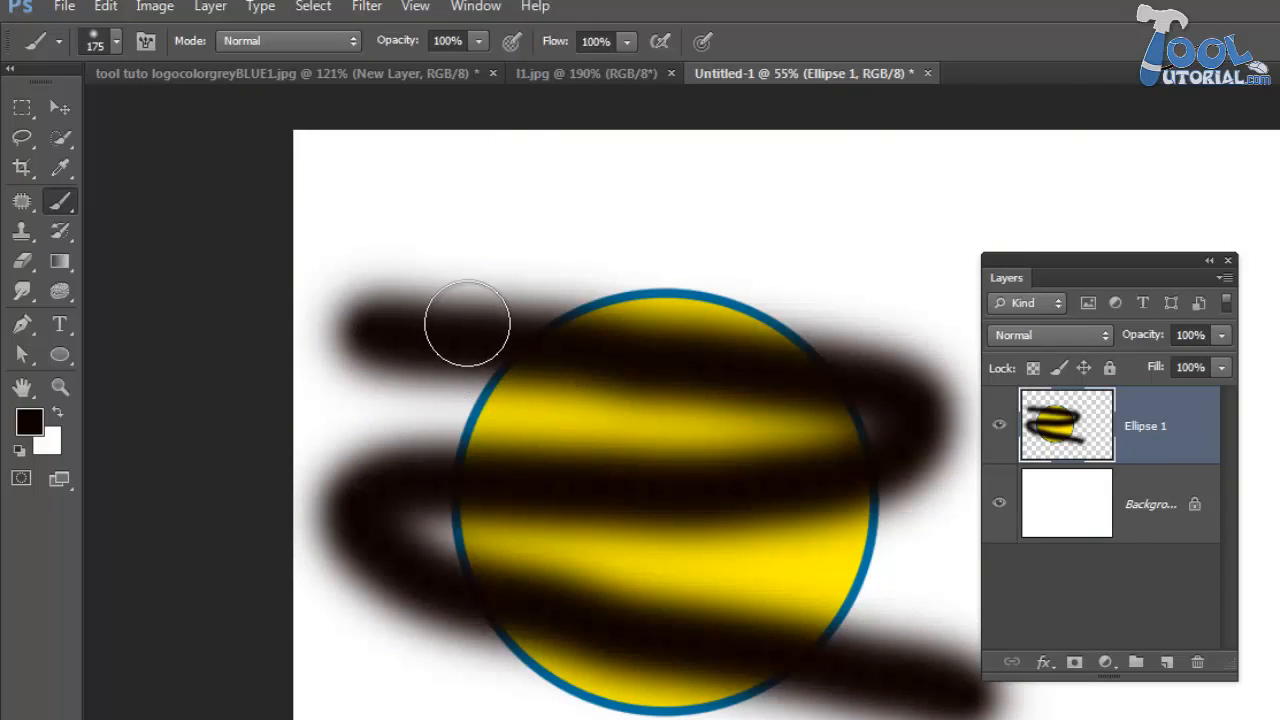
left_click(1035, 370)
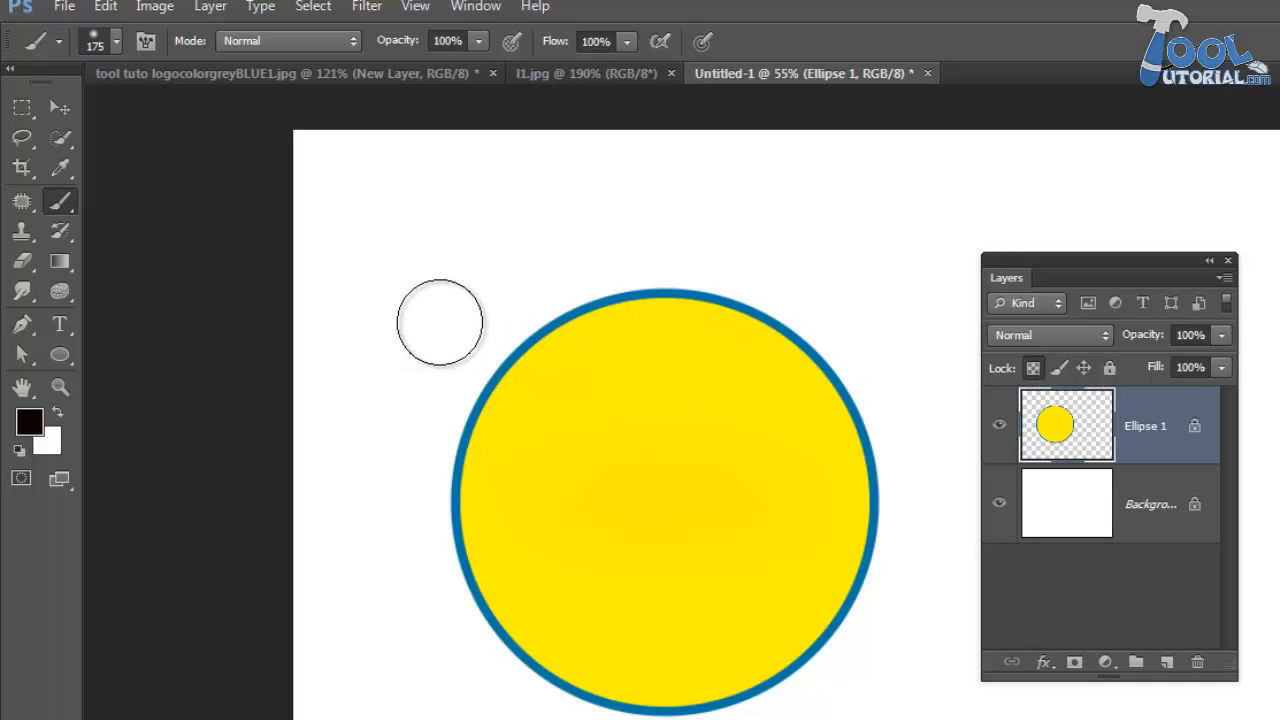
mouse_move(483, 331)
left_mouse_down()
mouse_move(768, 374)
mouse_move(866, 403)
mouse_move(902, 418)
mouse_move(910, 461)
mouse_move(793, 477)
mouse_move(693, 466)
mouse_move(497, 480)
mouse_move(363, 496)
mouse_move(346, 512)
mouse_move(446, 572)
mouse_move(644, 632)
mouse_move(1006, 680)
left_mouse_up()
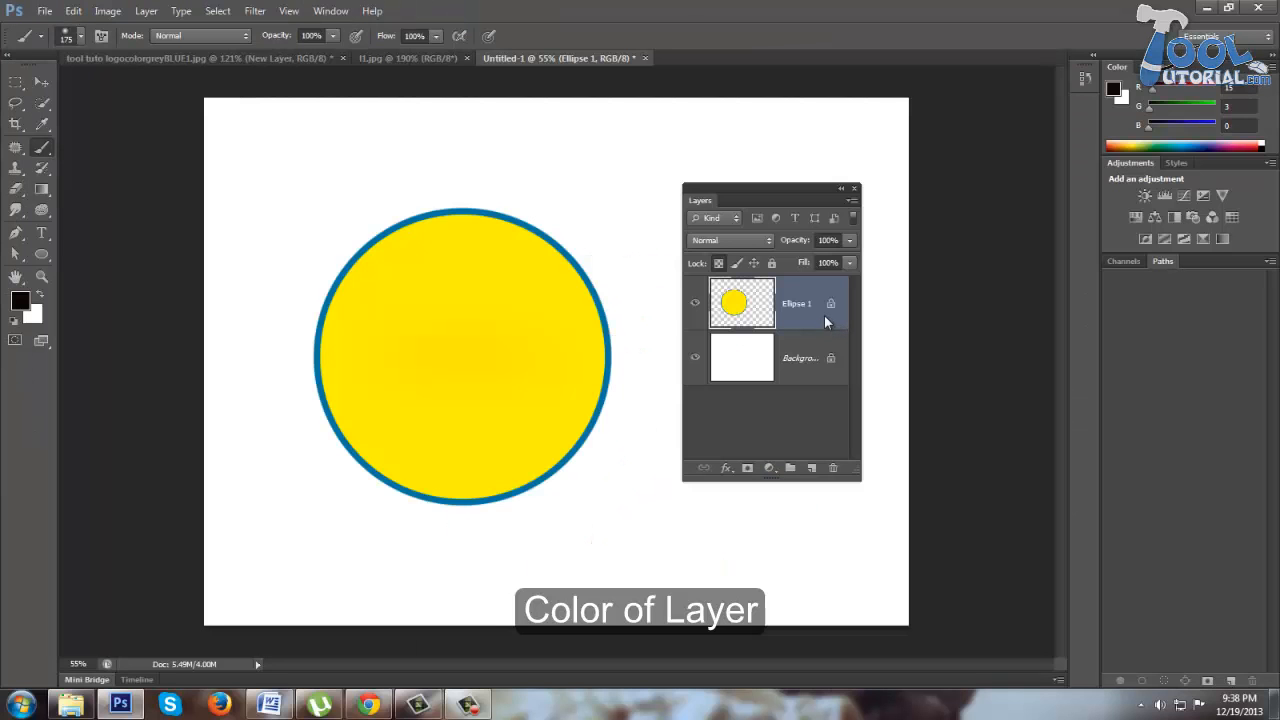
- Color-label the Ellipse 1 layer red and add three new empty layers above it
right_click(827, 321)
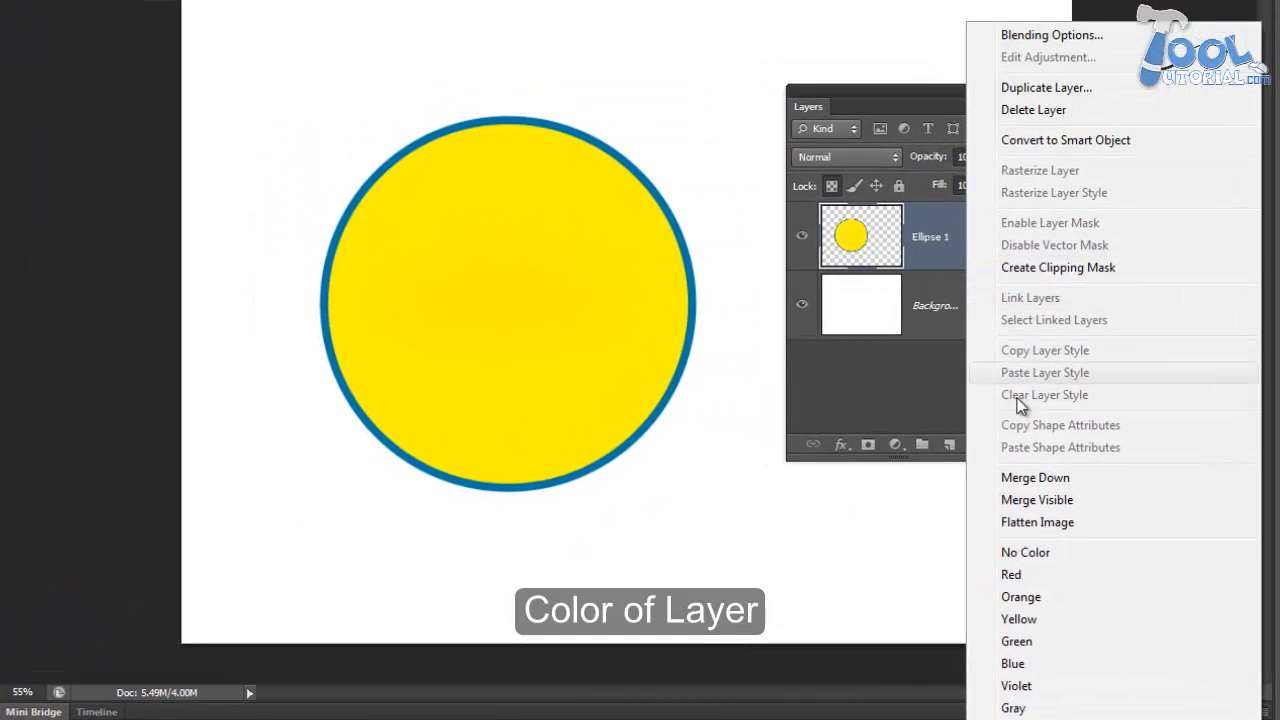
left_click(1039, 576)
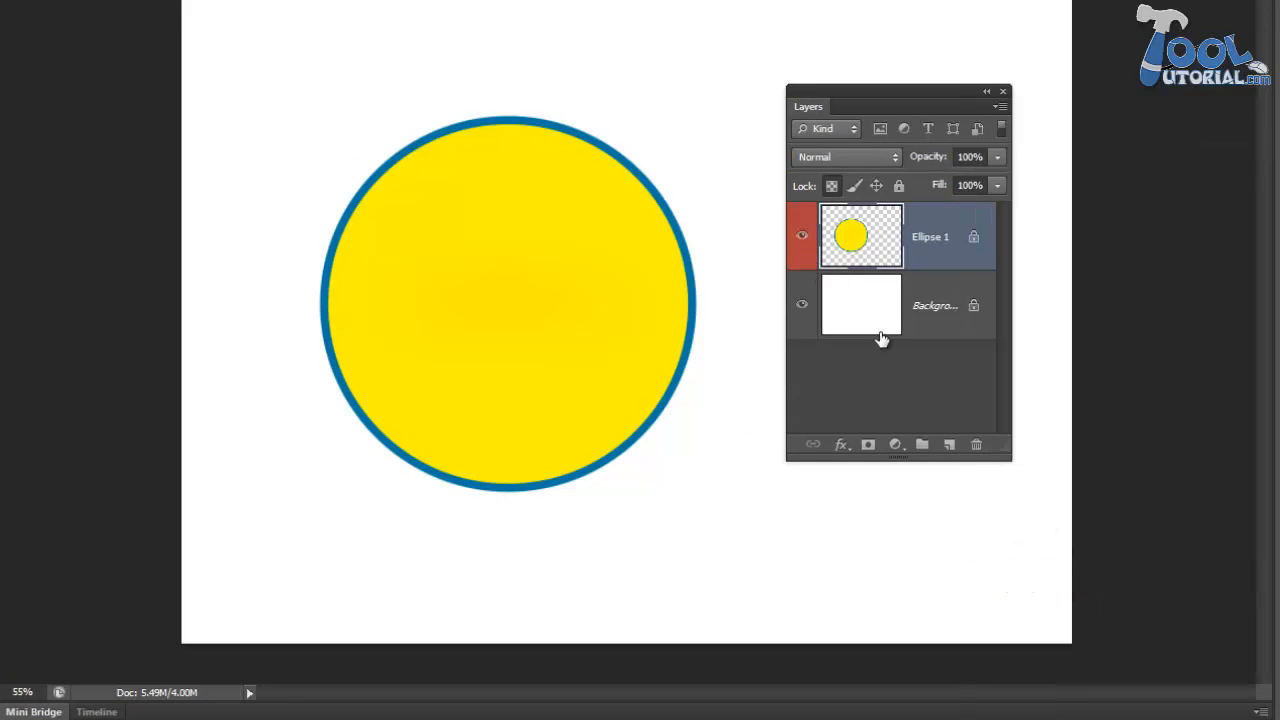
left_click(950, 444)
left_click(950, 444)
left_click(950, 444)
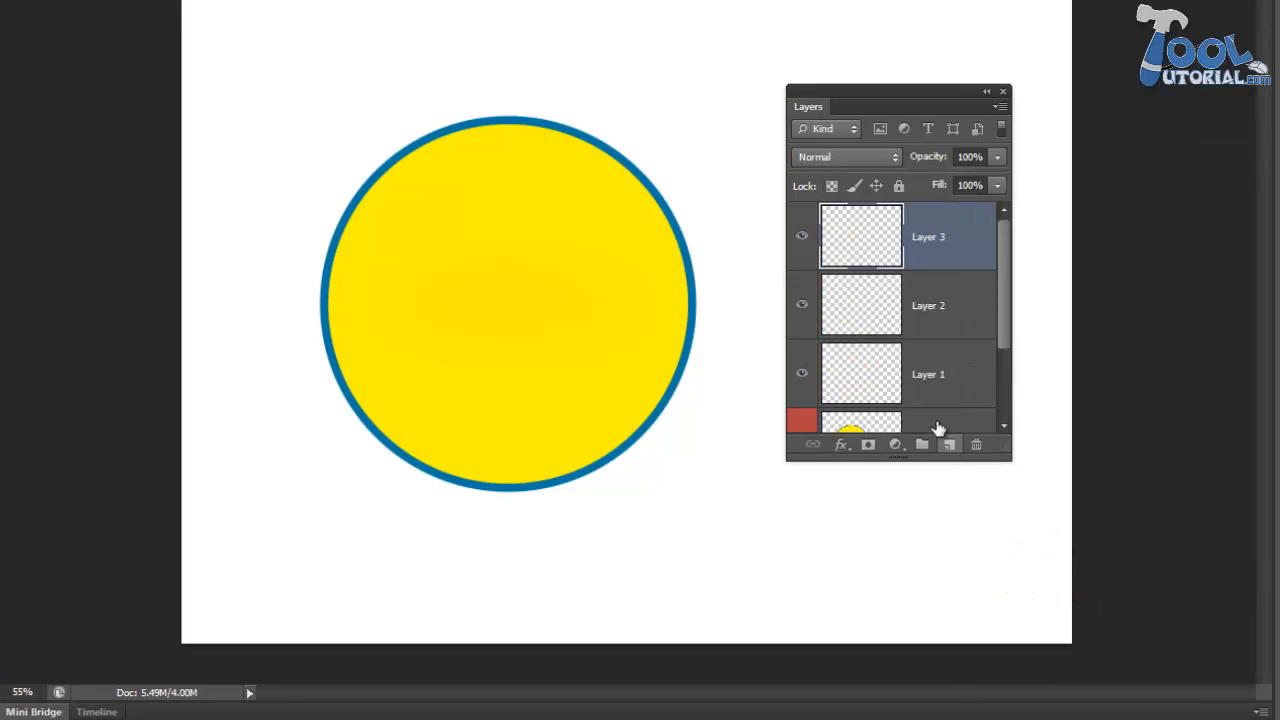
- Color-label Layer 2 violet and Layer 1 yellow
left_click(864, 308)
right_click(968, 298)
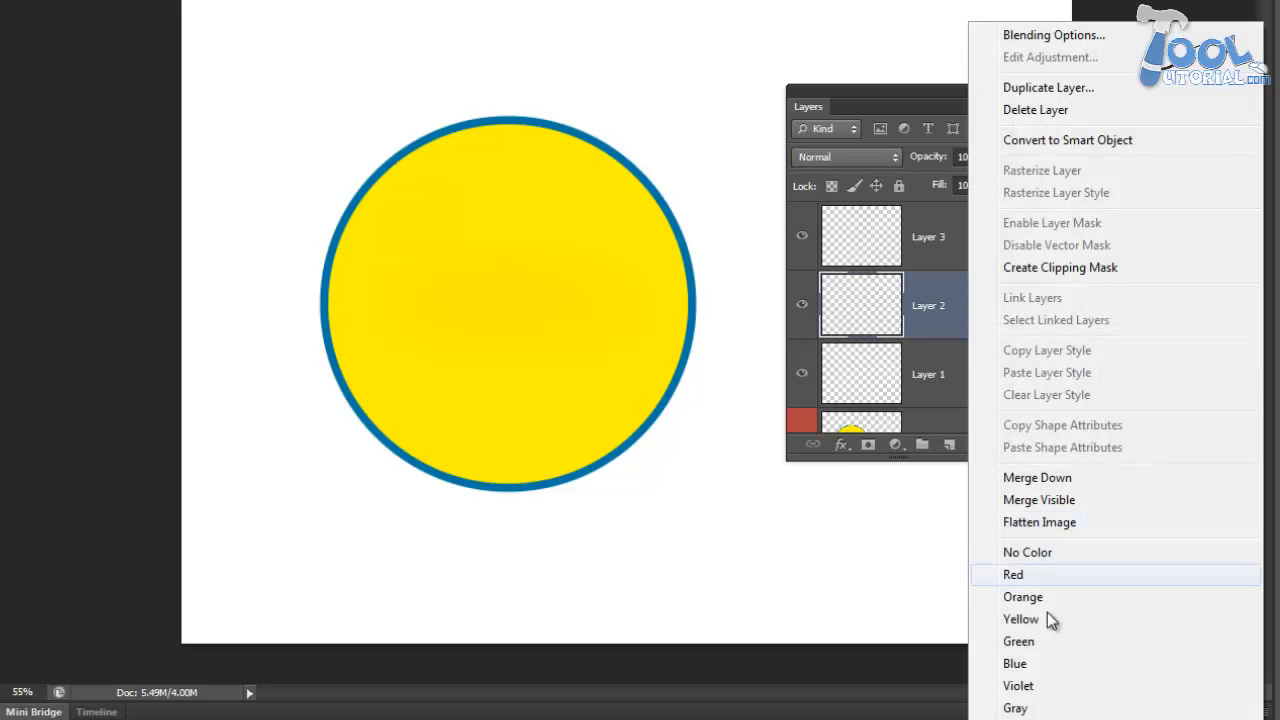
left_click(1019, 685)
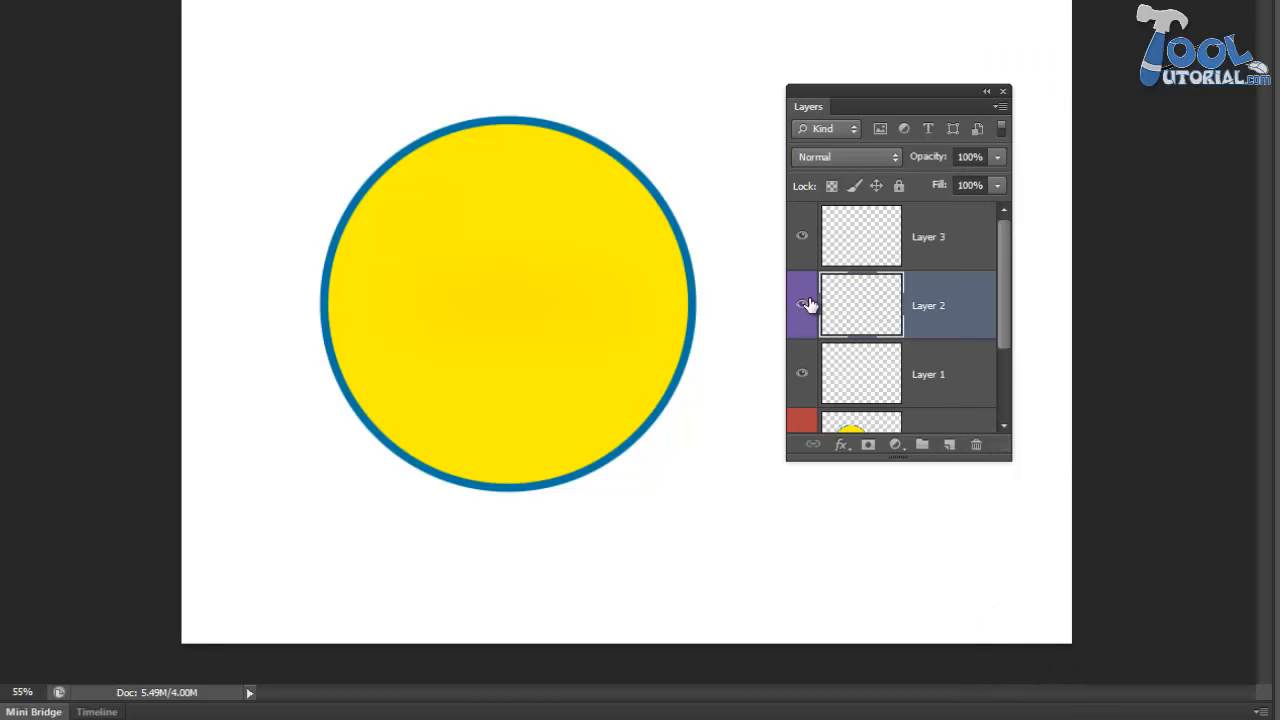
scroll(797, 305, "down", 1)
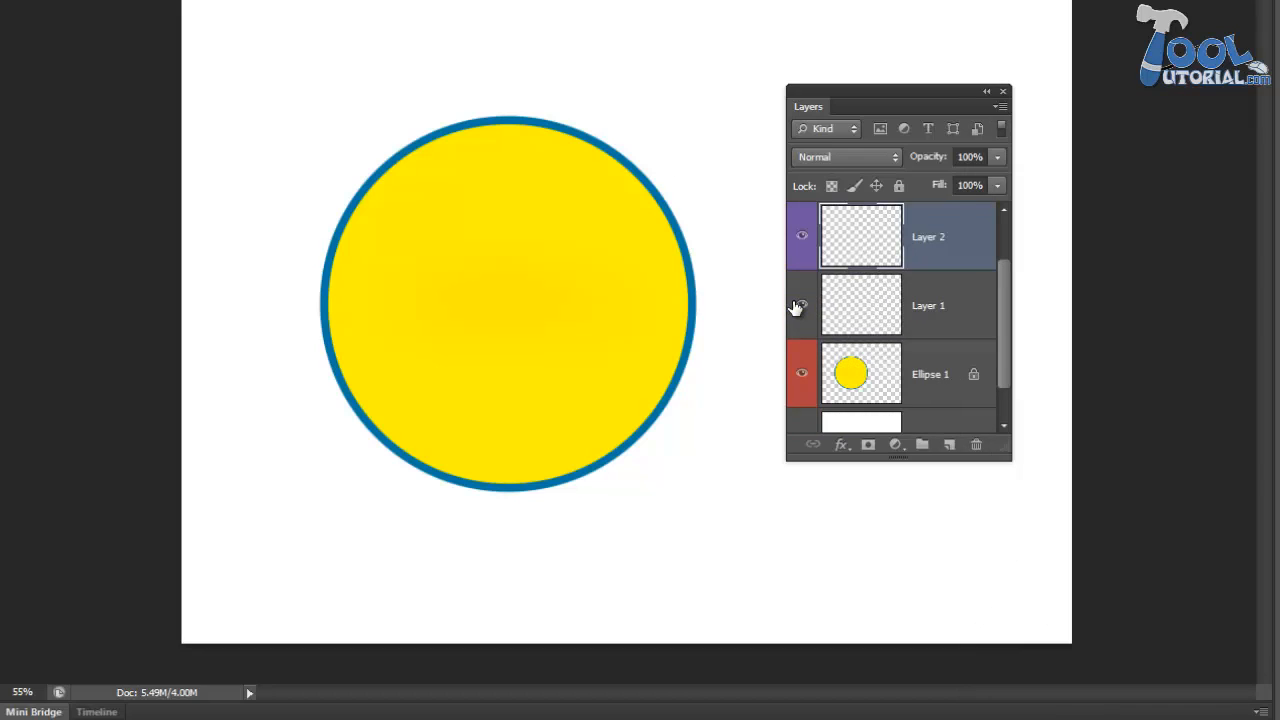
left_click(921, 305)
right_click(923, 300)
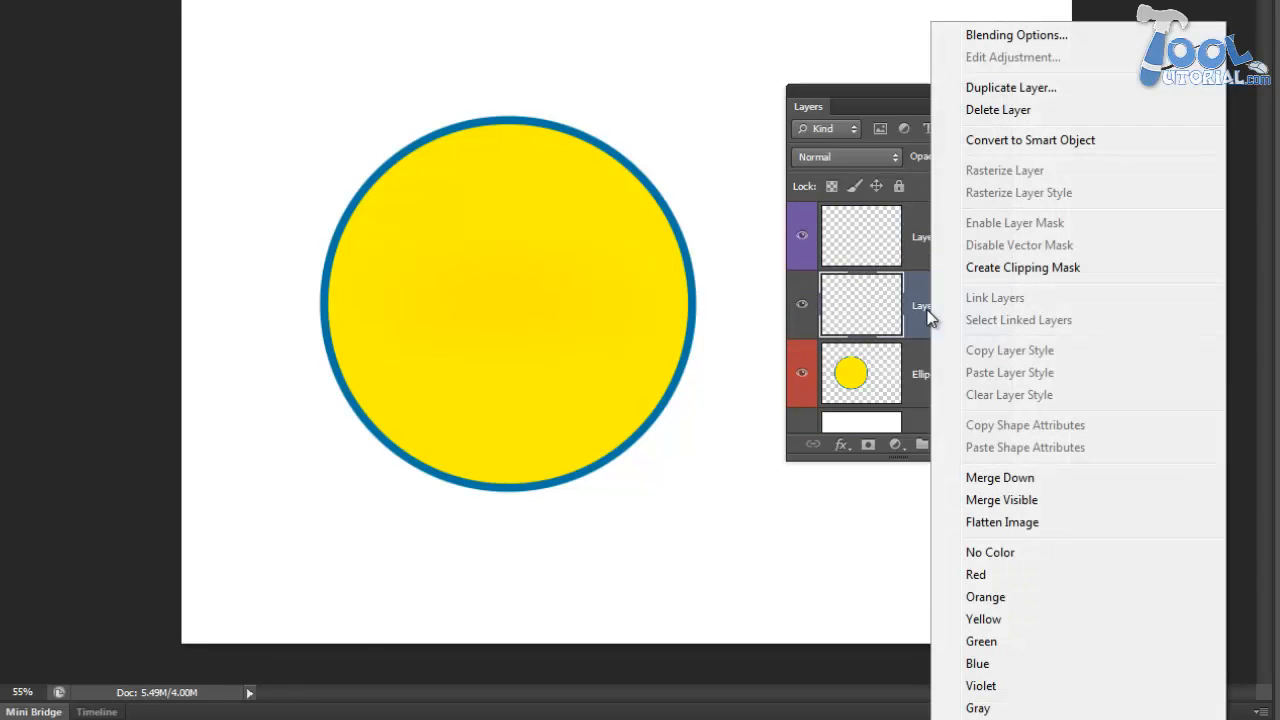
left_click(970, 617)
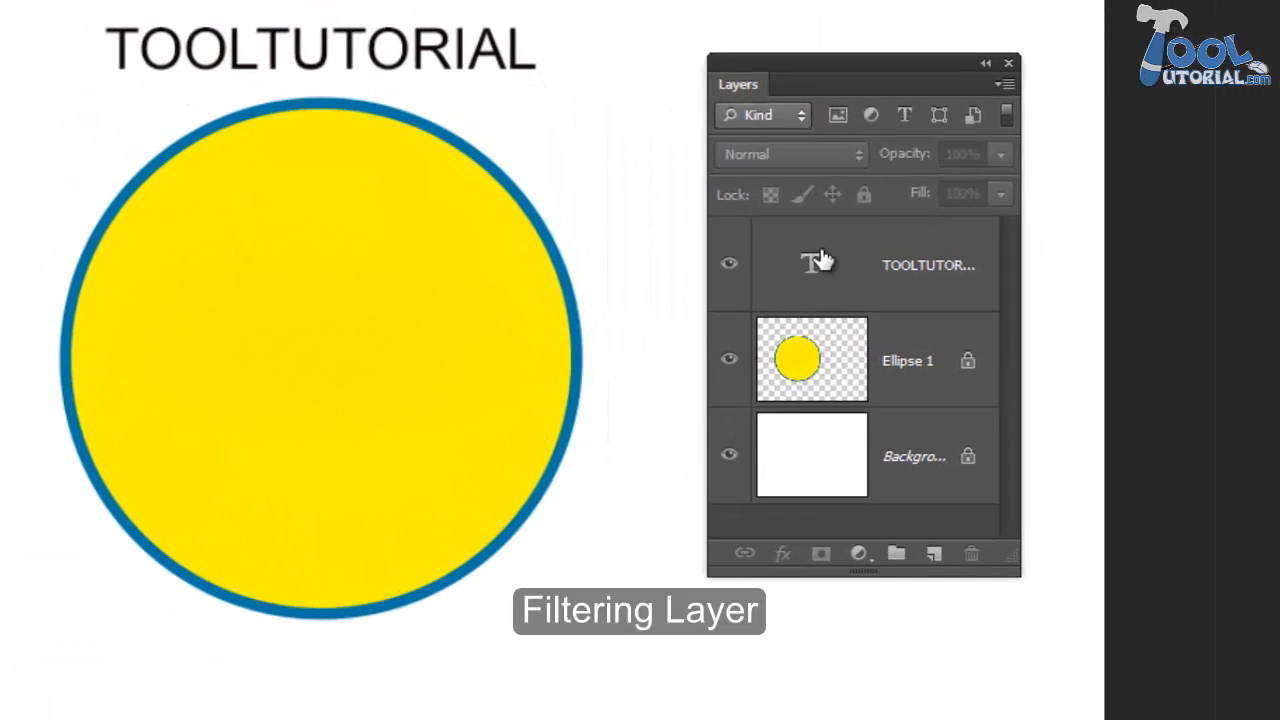
- Select the TOOLTUTORIAL text layer and filter the layer list by kind to show only type layers
left_click(743, 303)
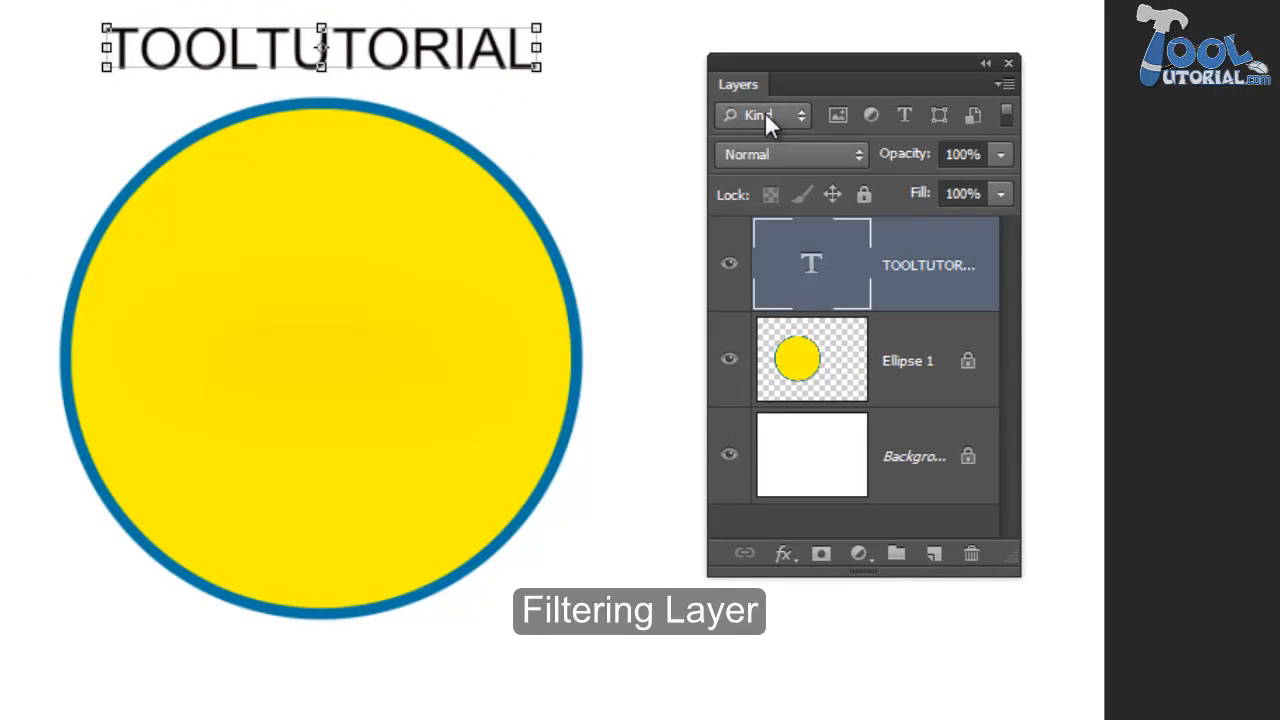
left_click(785, 110)
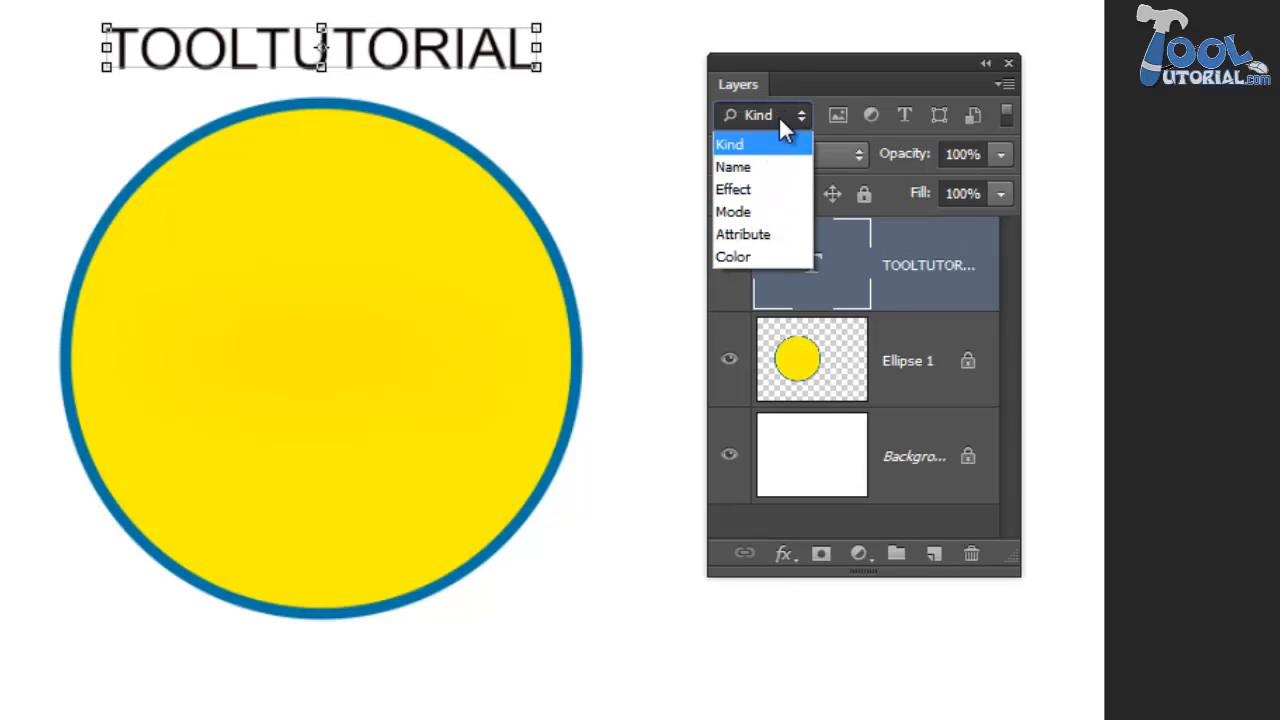
left_click(778, 115)
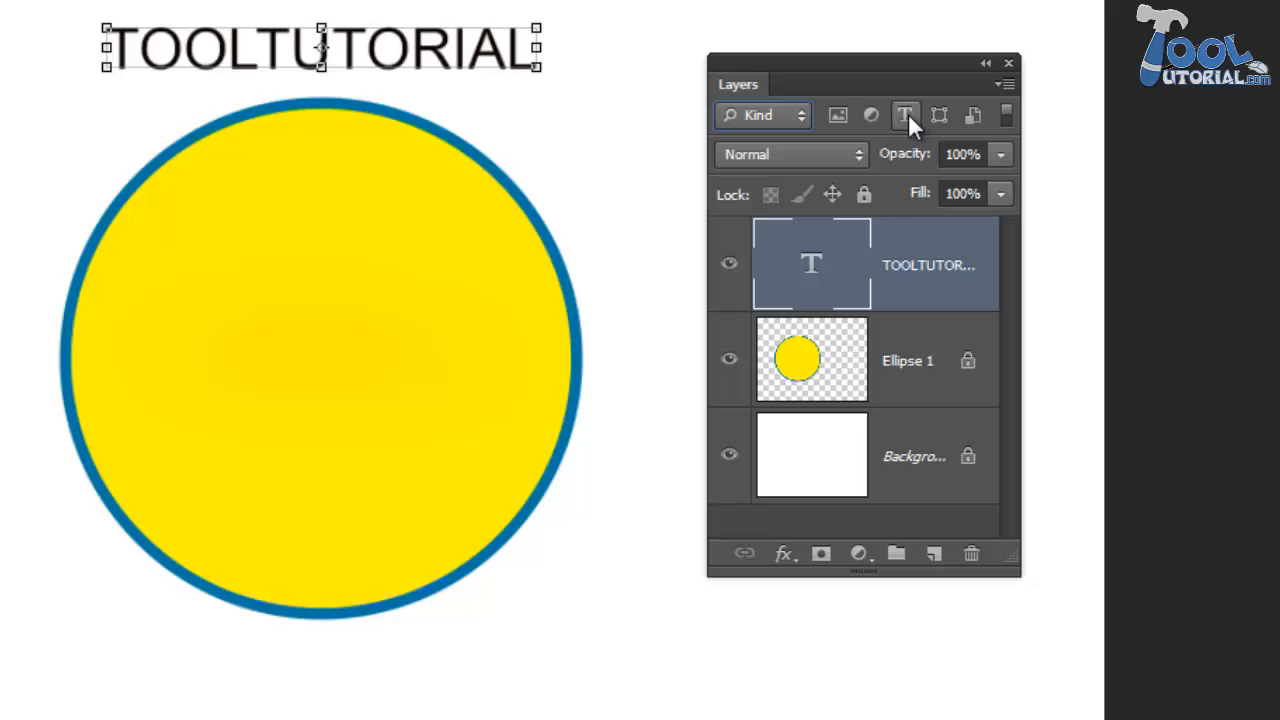
left_click(908, 113)
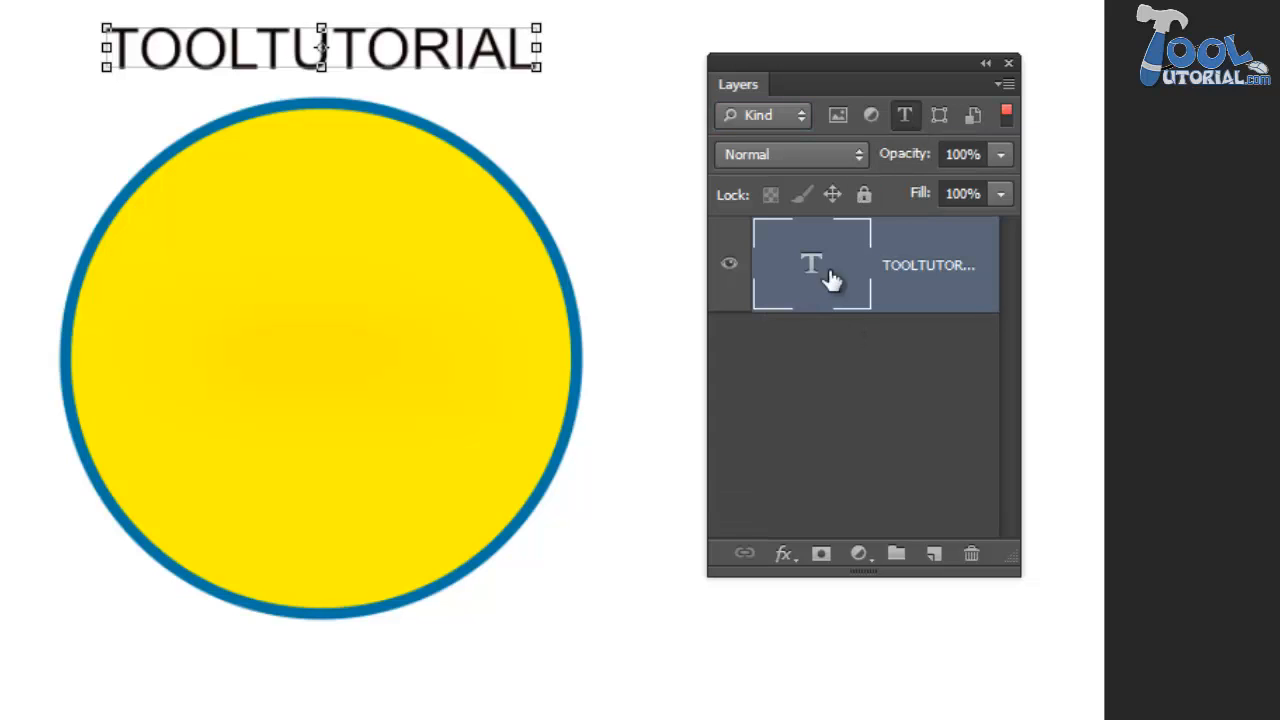